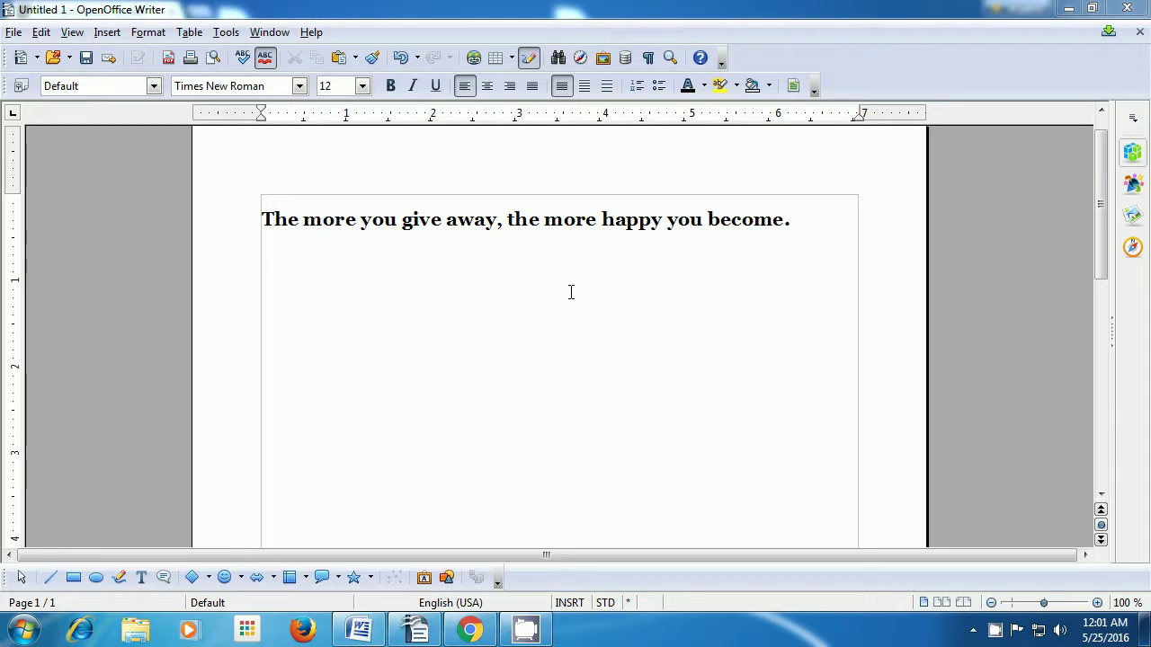
- Copy the whole sentence "The more you give away, the more happy you become."
click(795, 225)
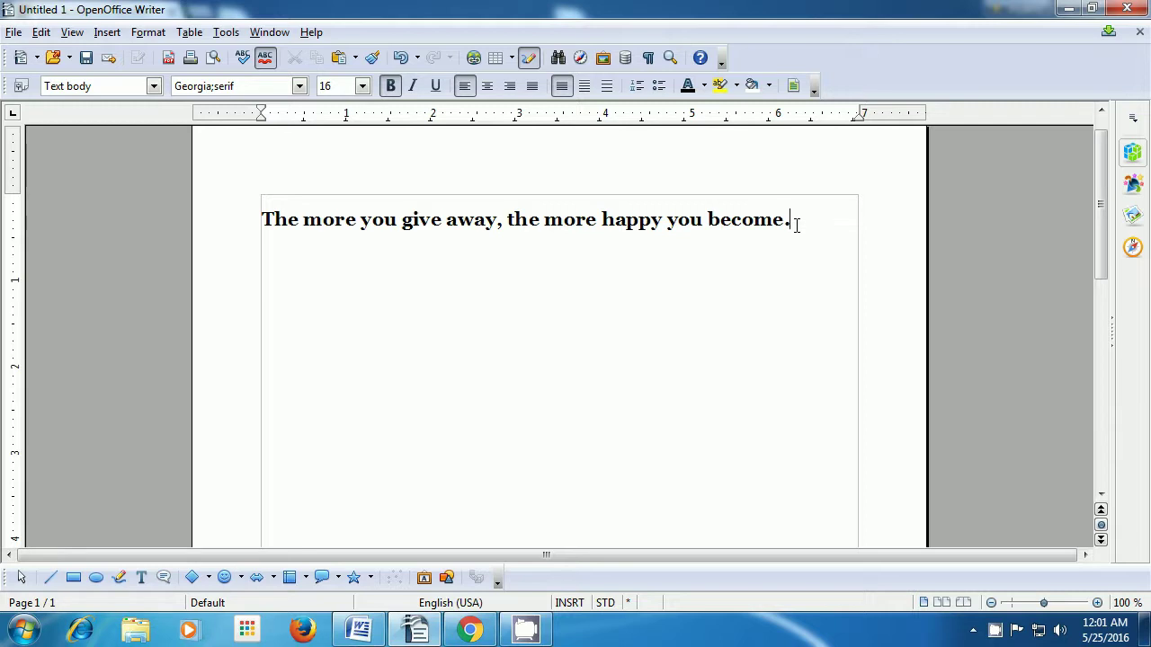
drag(795, 225, 262, 219)
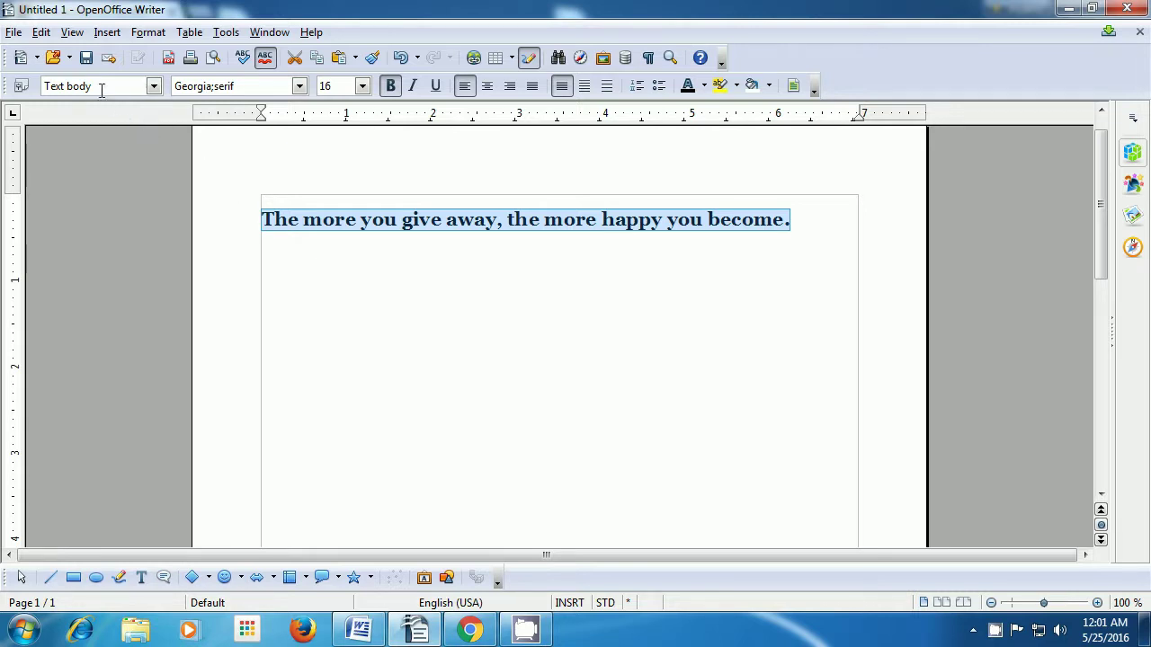
click(42, 35)
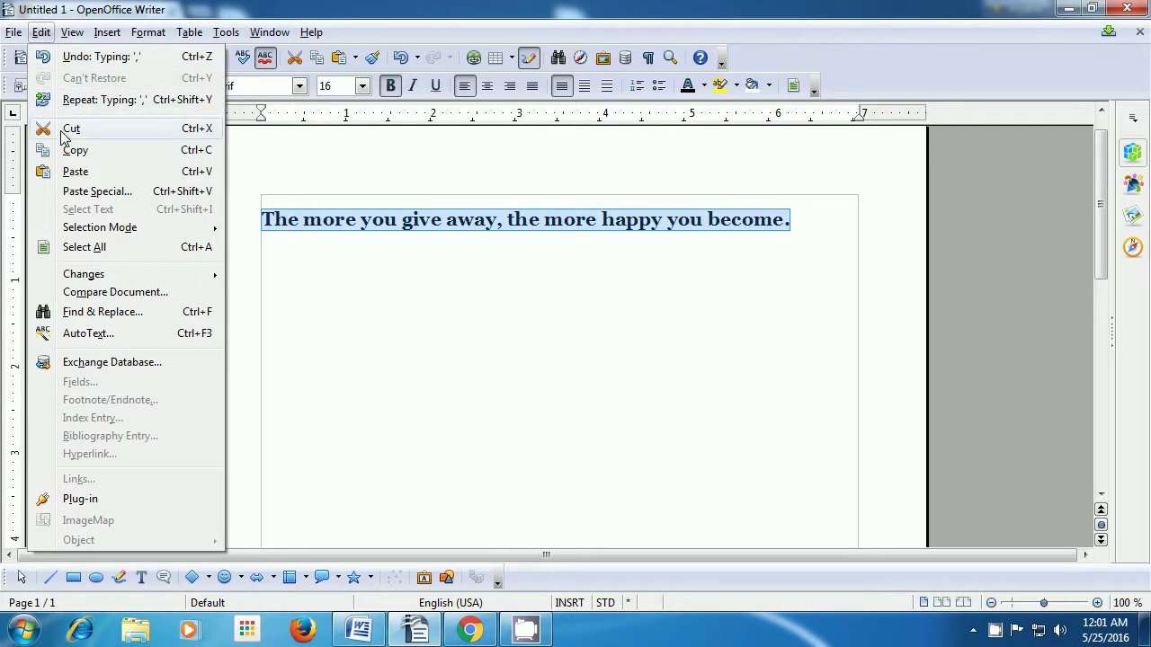
click(203, 155)
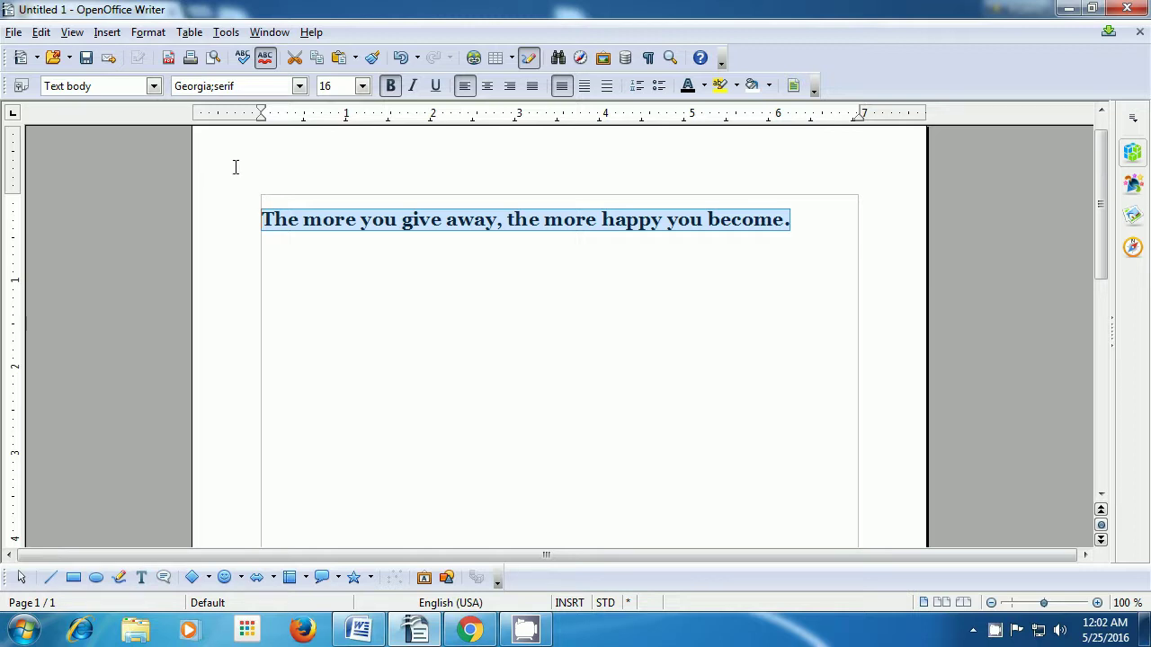
- Paste the copied sentence into a new paragraph below the original line
click(798, 234)
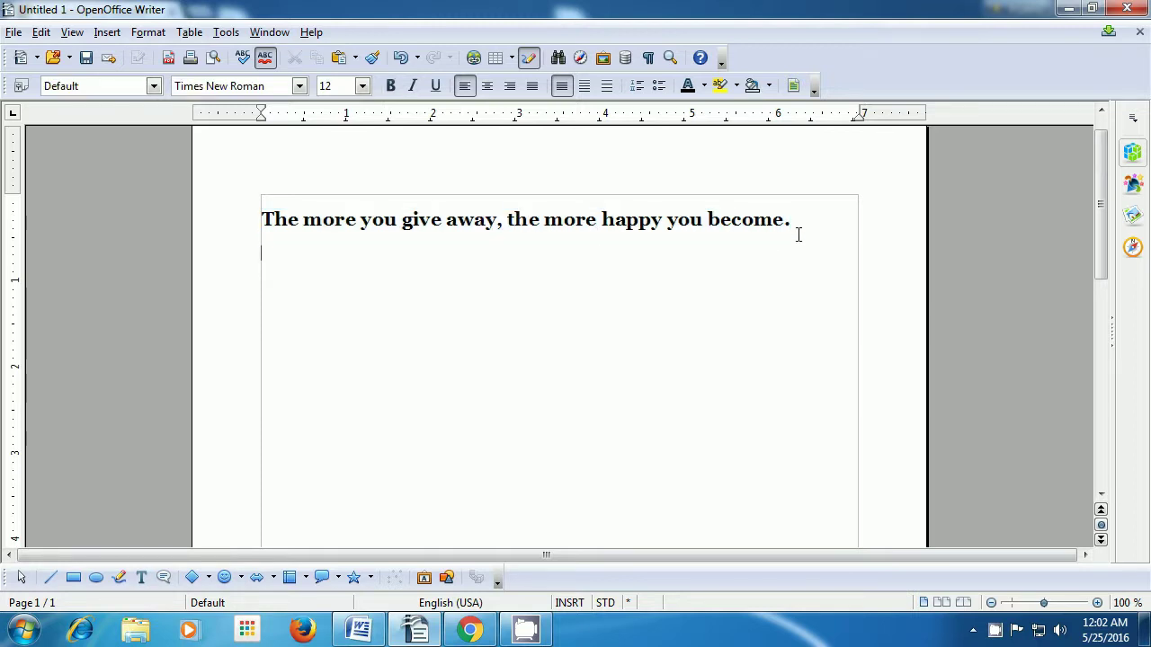
click(794, 229)
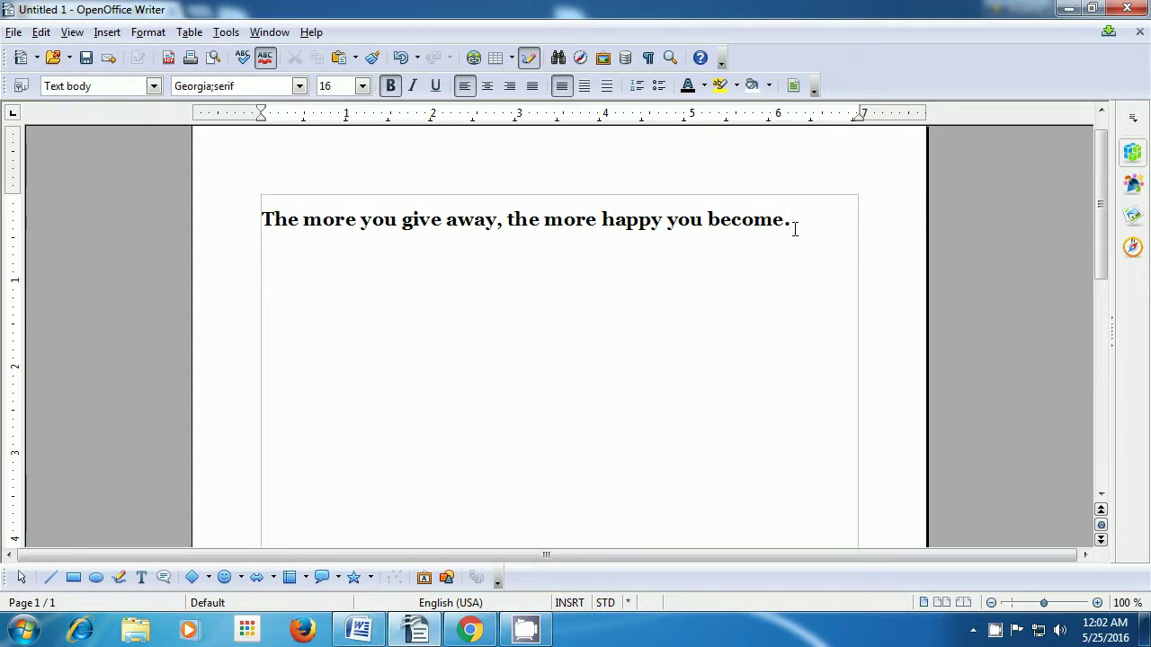
key(Down)
key(Down)
click(41, 32)
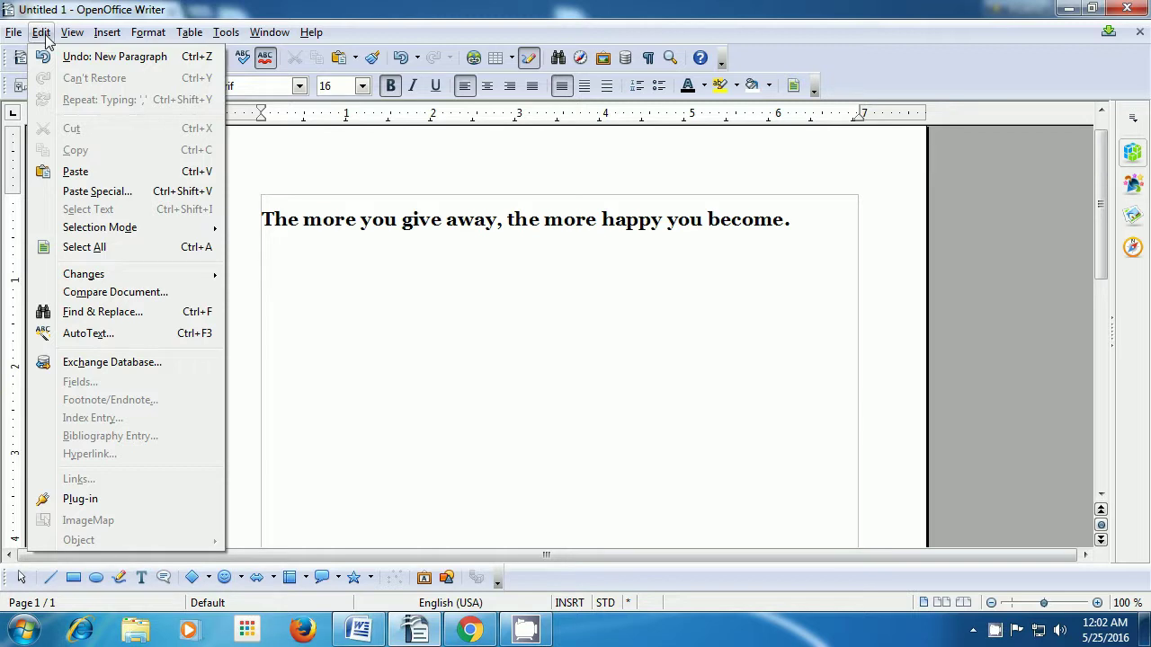
click(74, 172)
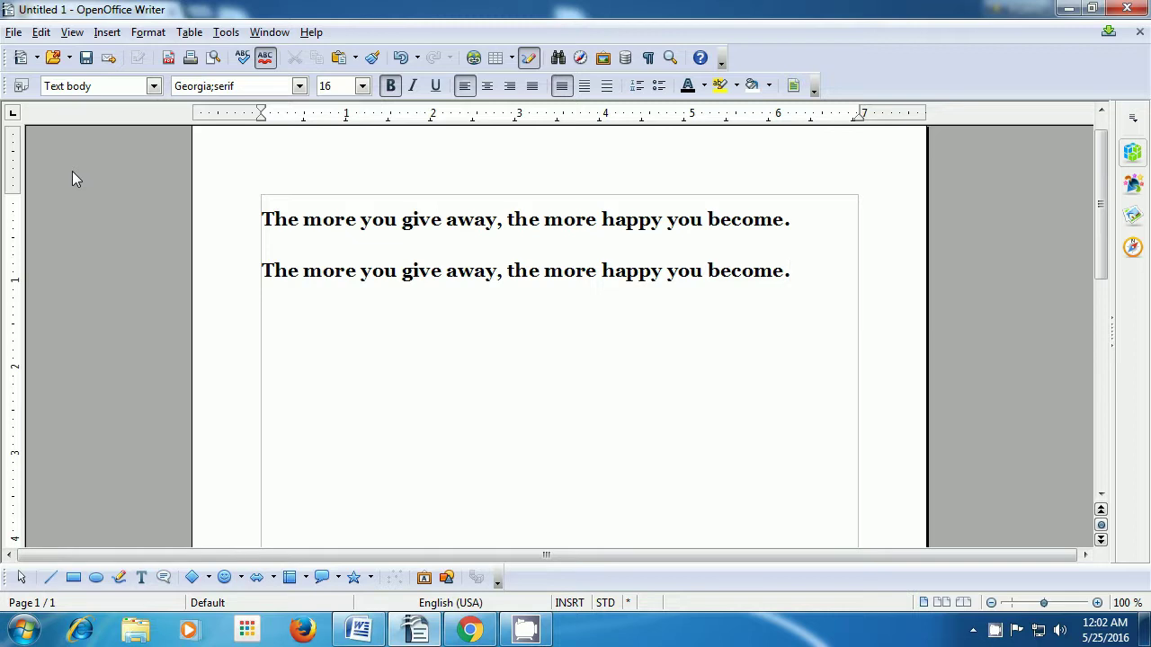
click(42, 32)
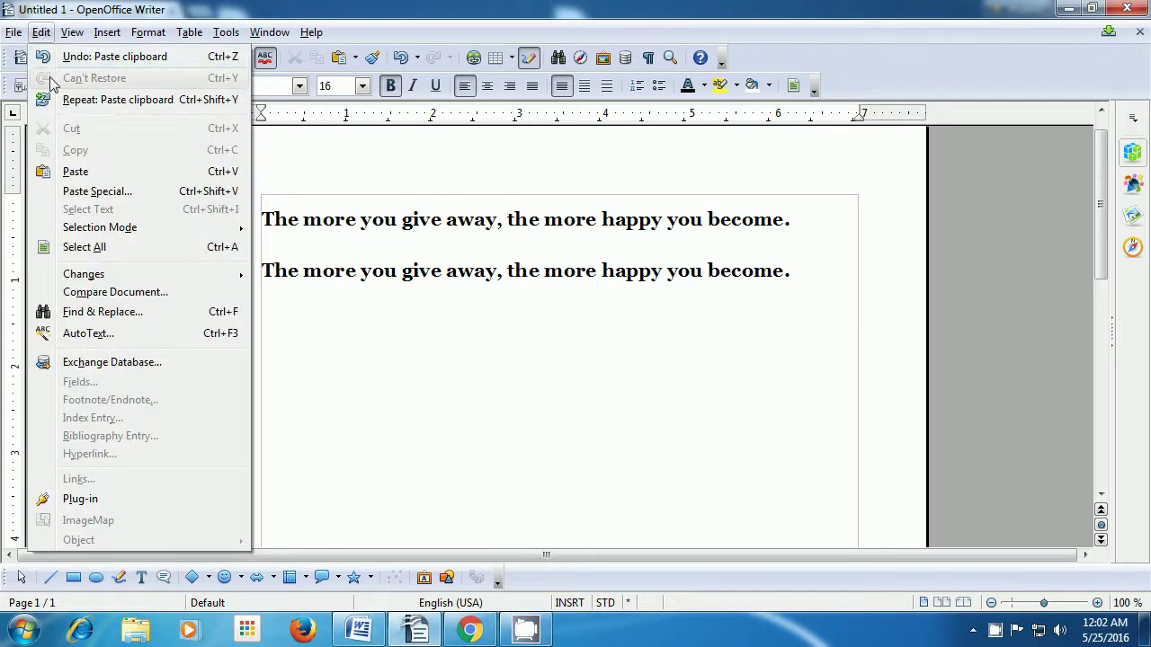
click(67, 172)
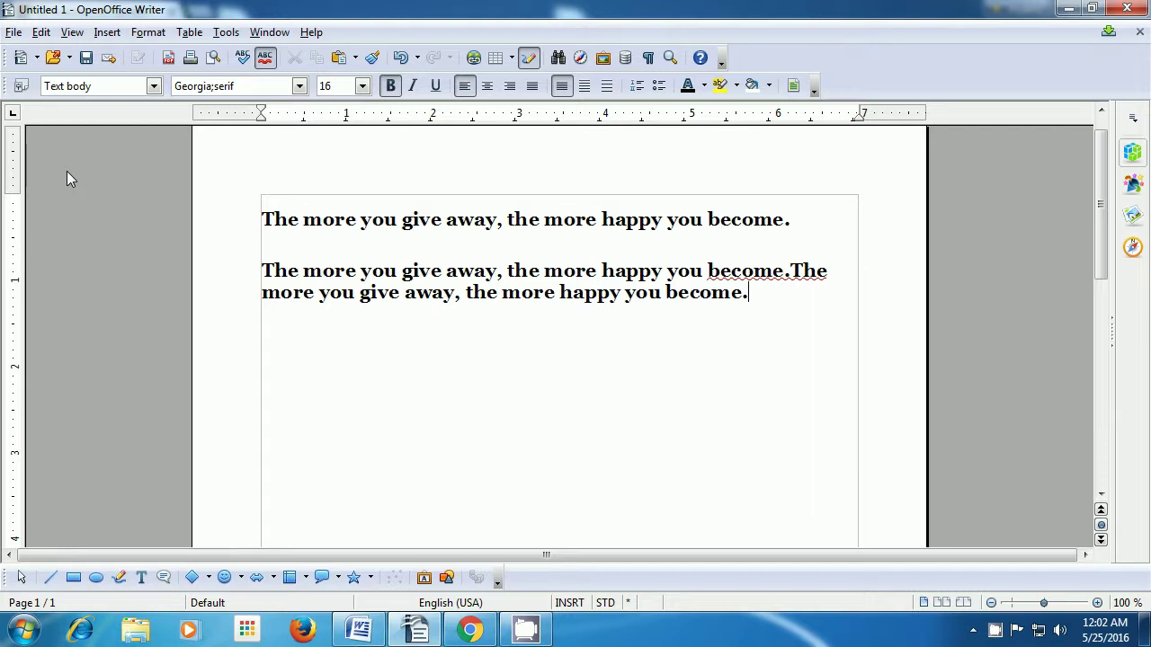
key(ctrl+z)
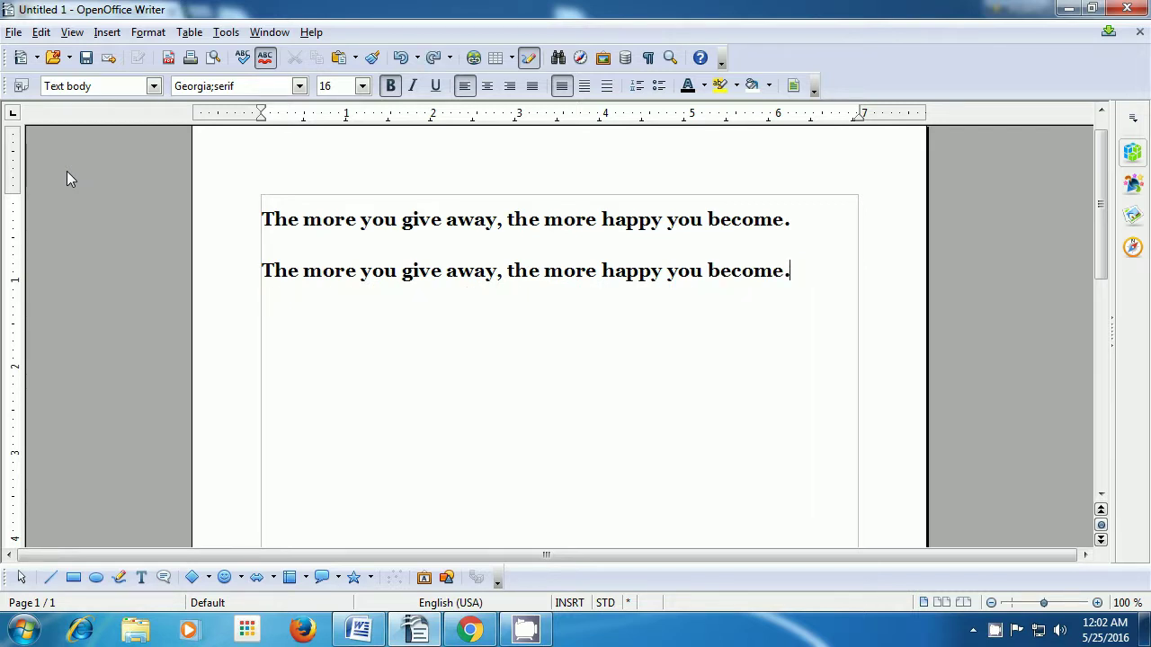
- Paste three more copies of the sentence below the second line, each in its own paragraph
key(Return)
click(42, 31)
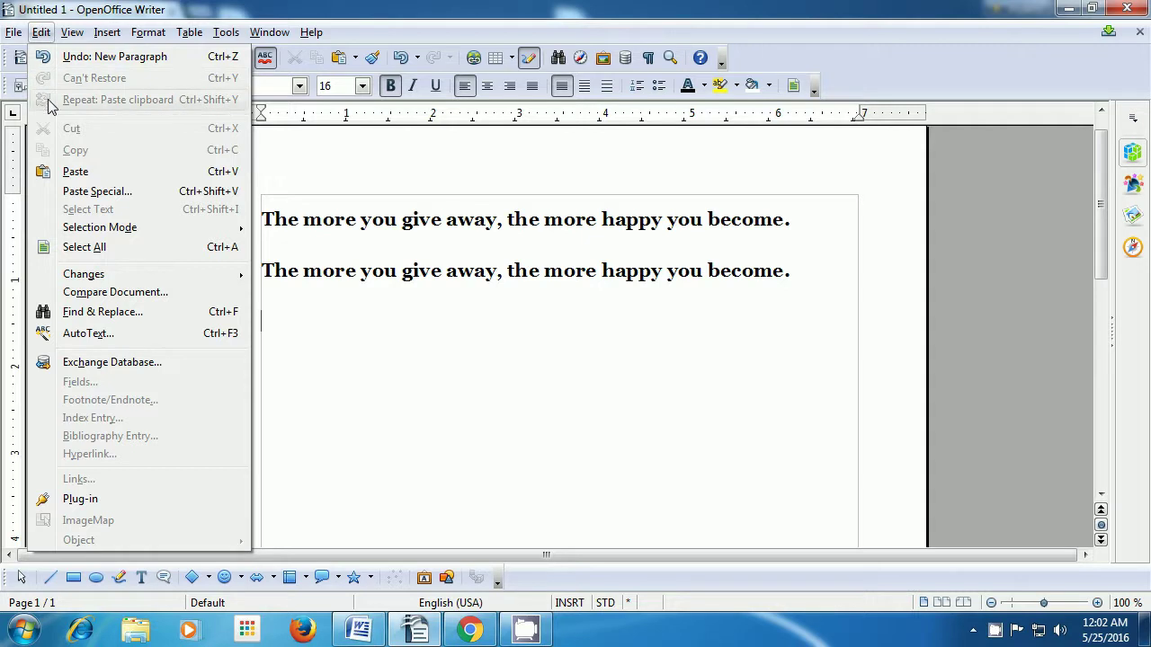
click(67, 167)
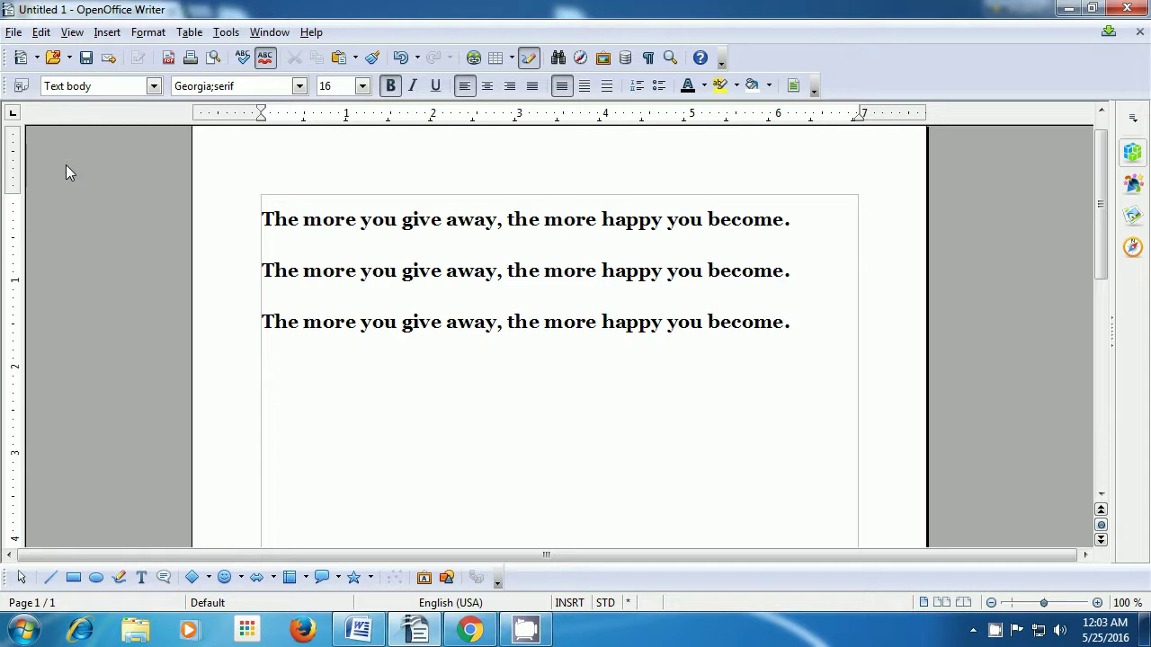
click(42, 34)
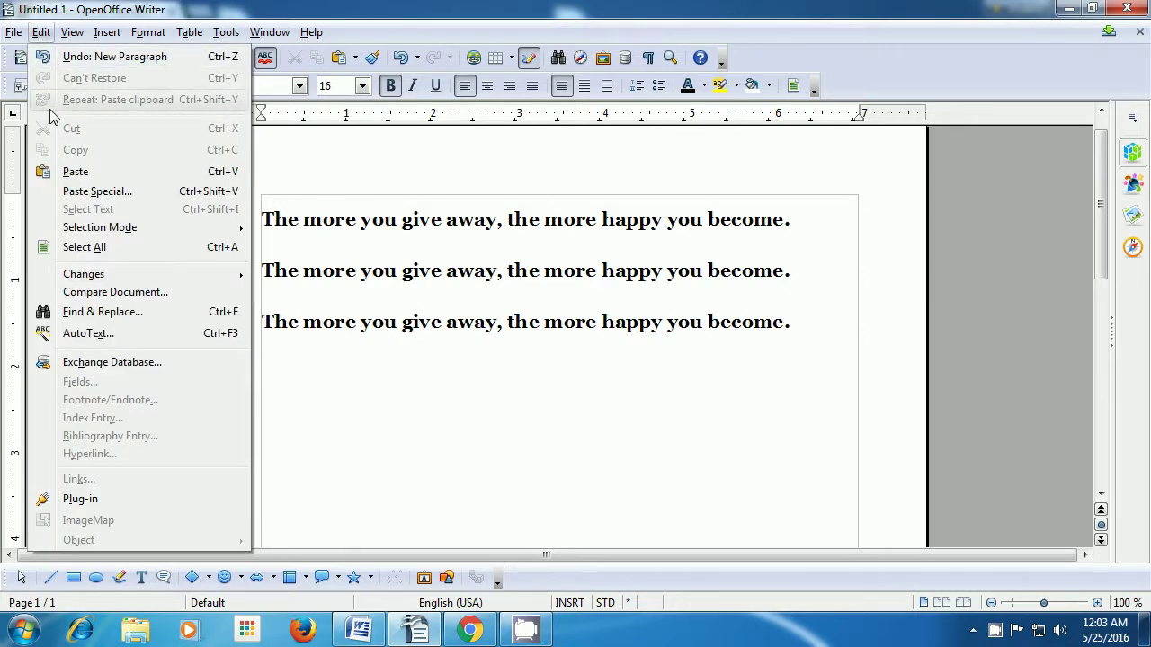
click(65, 174)
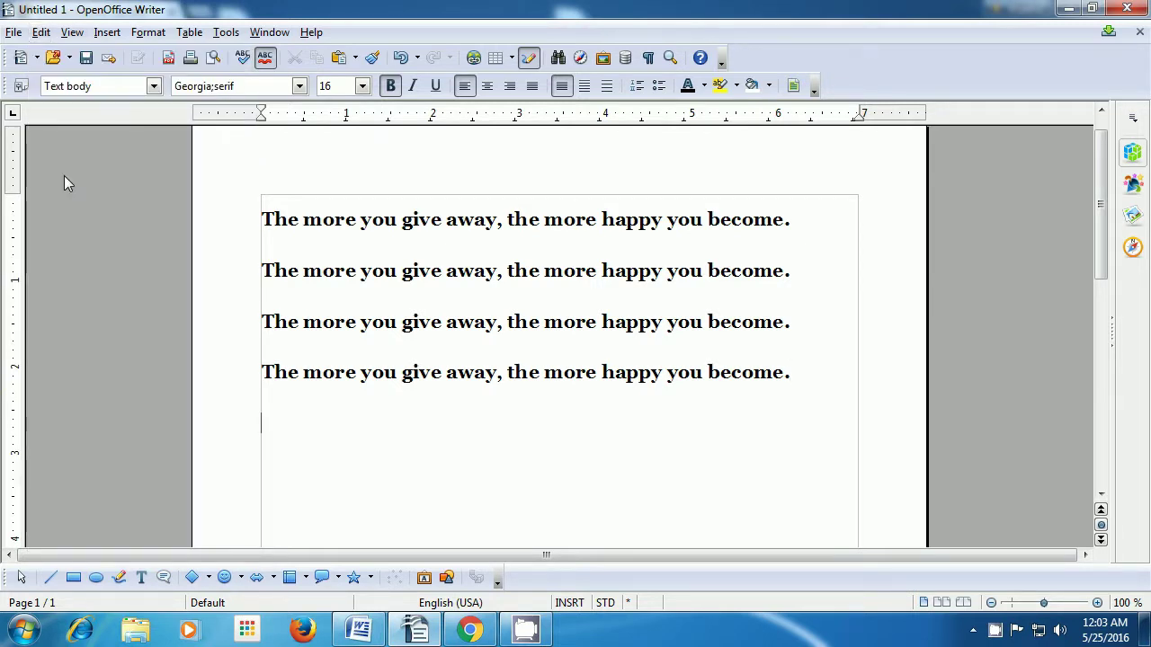
click(45, 34)
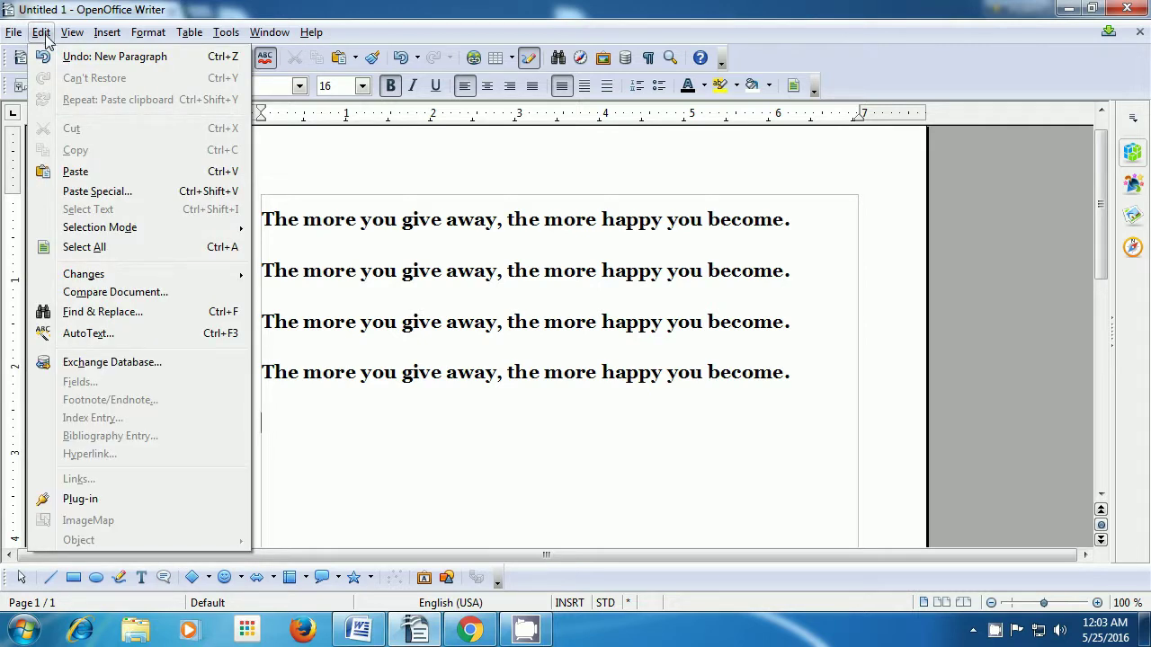
click(70, 170)
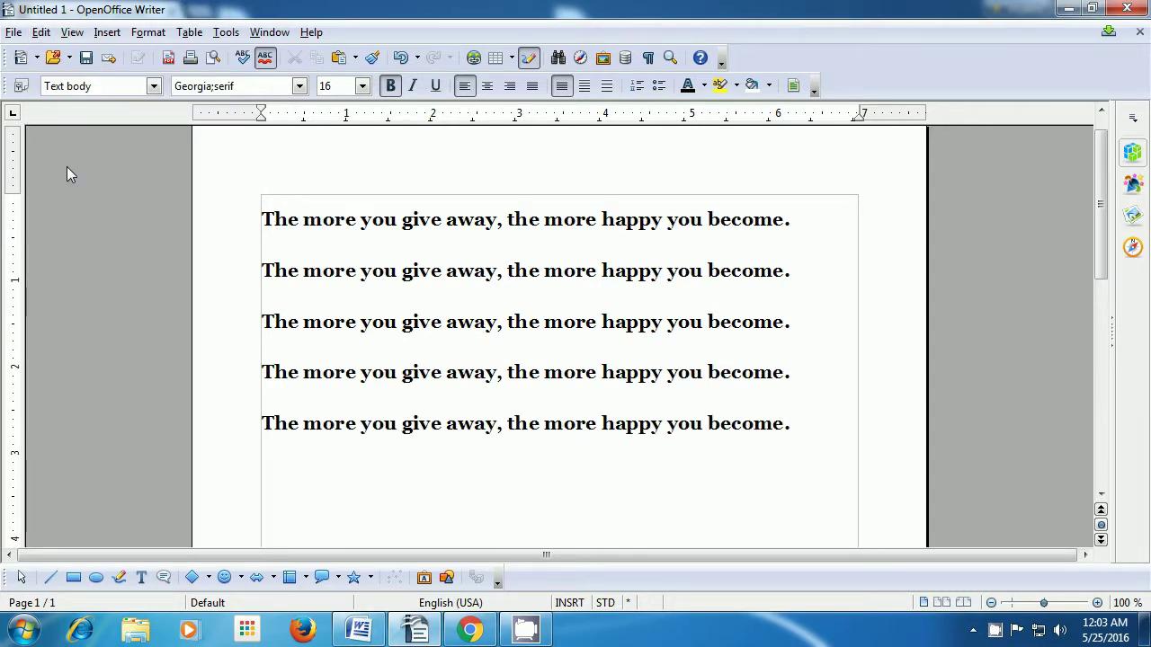
- Add five further copies of the sentence at the end of the document, each in a separate paragraph
key(Return)
key(ctrl+v)
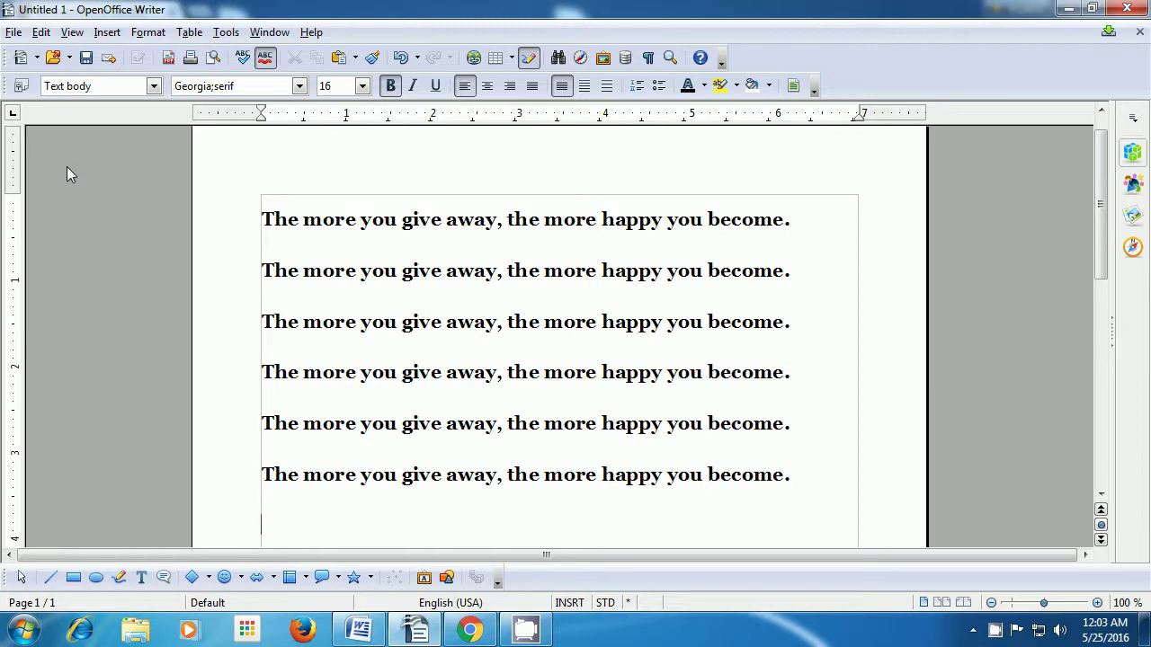
key(Return)
key(ctrl+v)
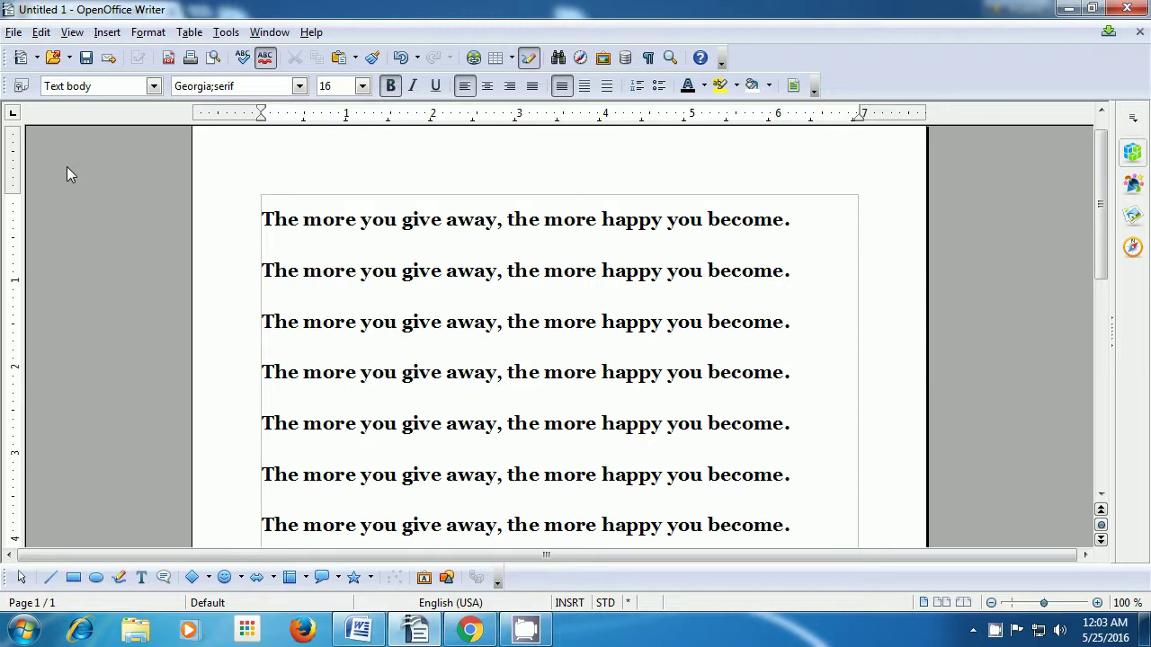
scroll(67, 166, down, 3)
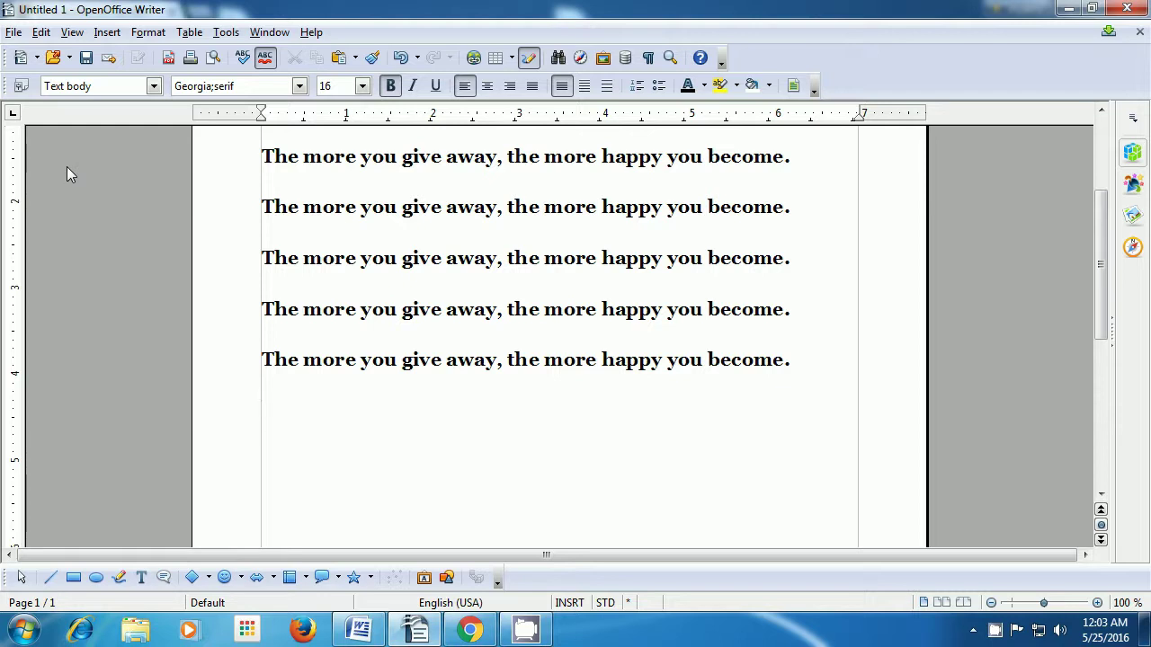
key(ctrl+v)
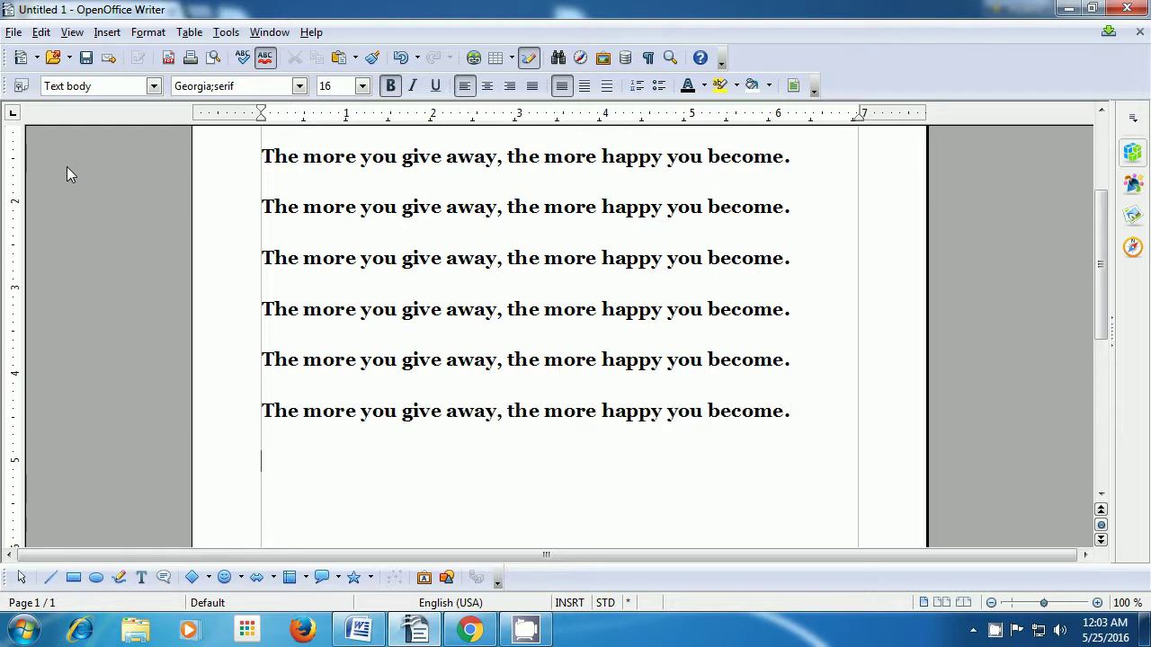
key(ctrl+v)
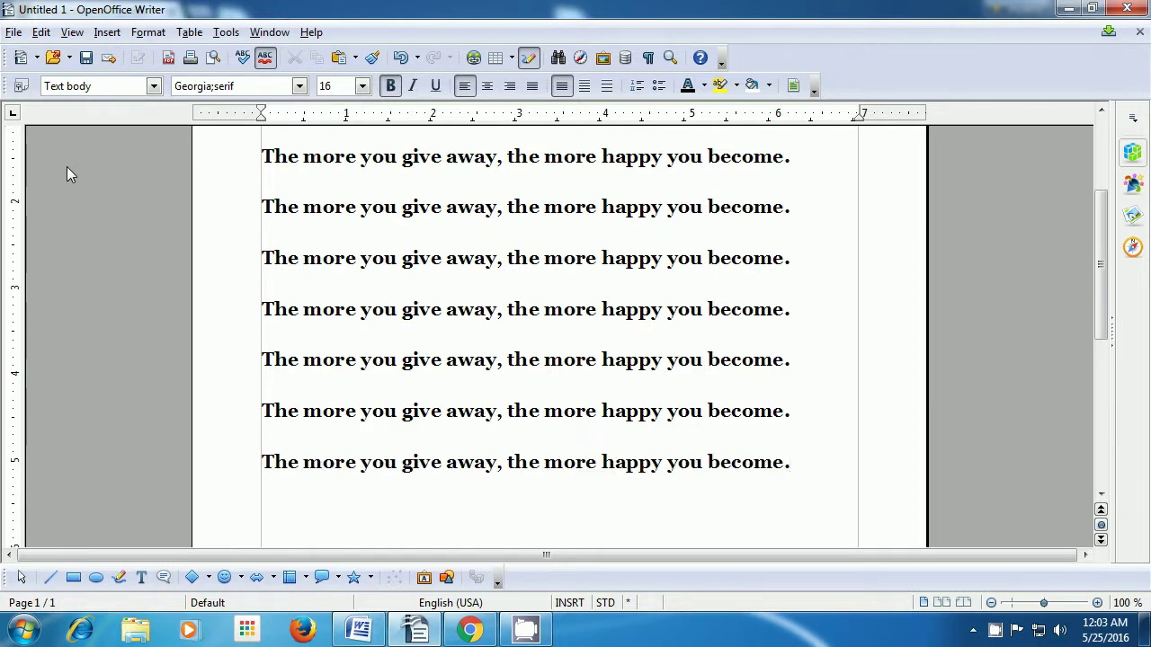
key(ctrl+v)
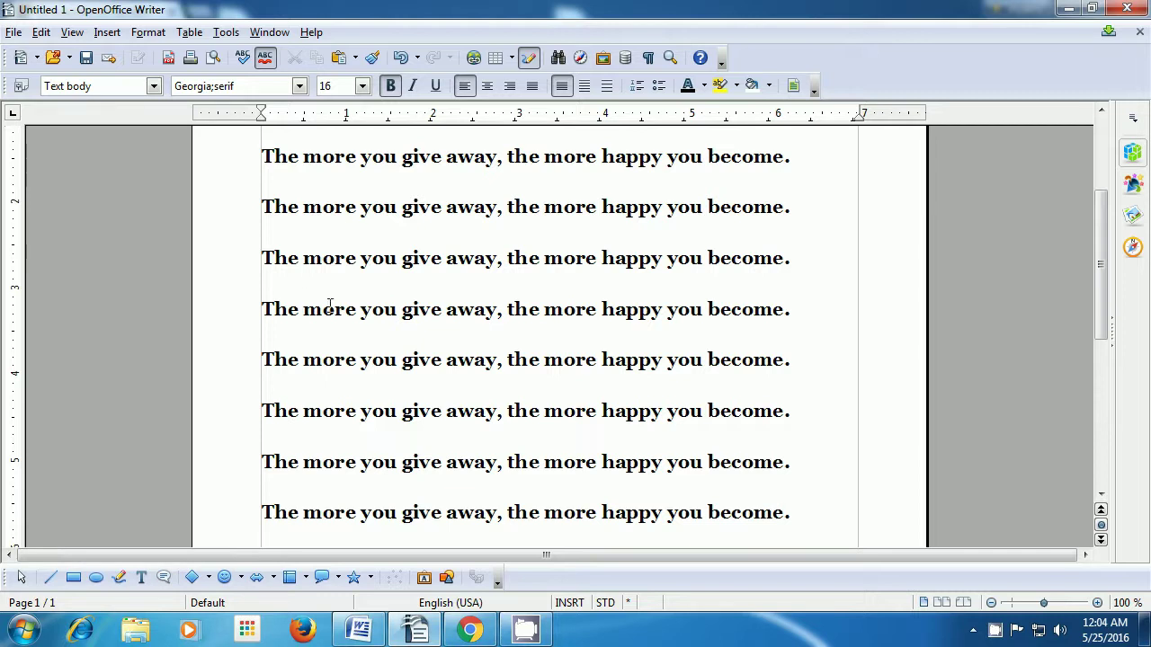
- Hide the Formatting toolbar and turn off the text boundaries around the page's text area
click(72, 36)
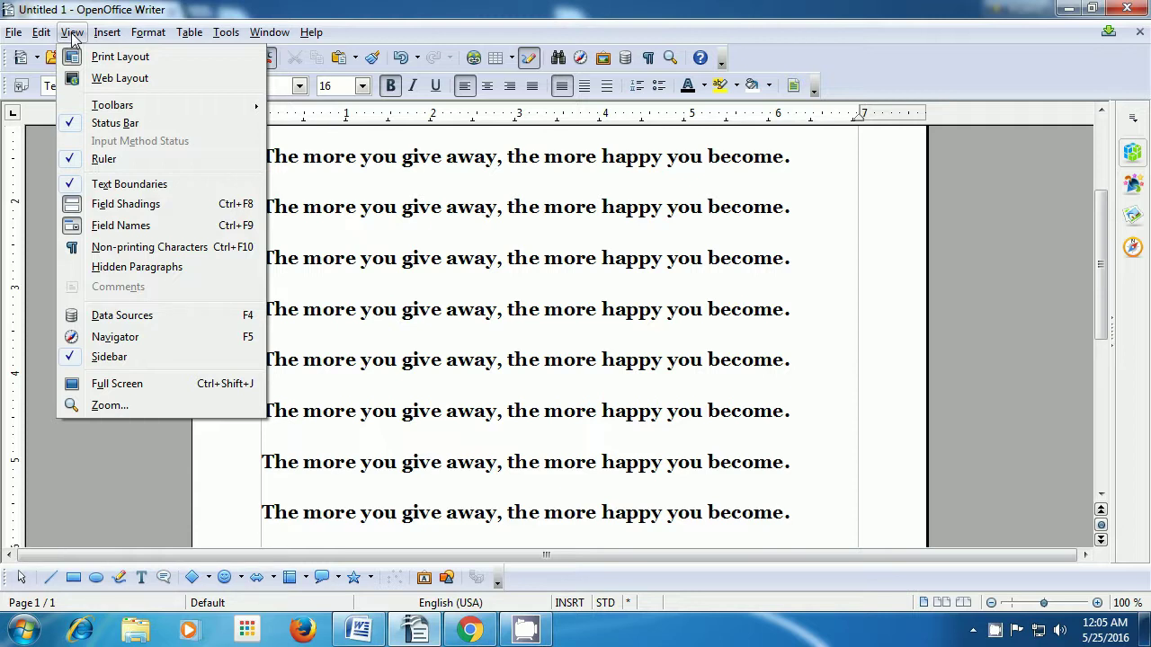
mouse_move(83, 105)
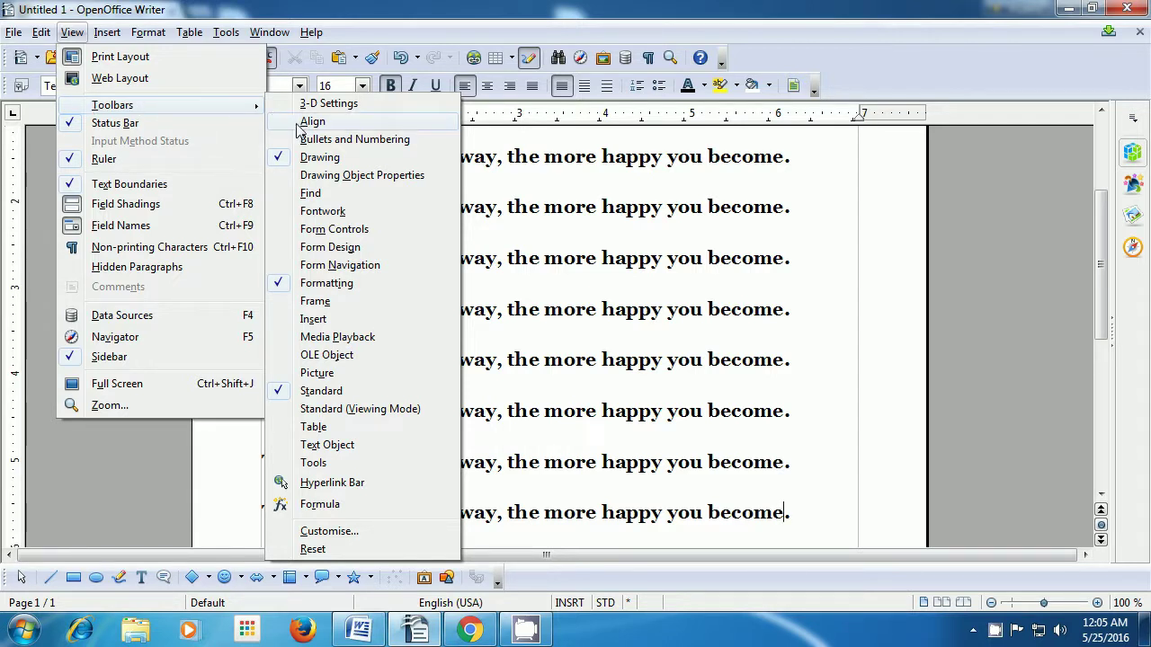
click(315, 285)
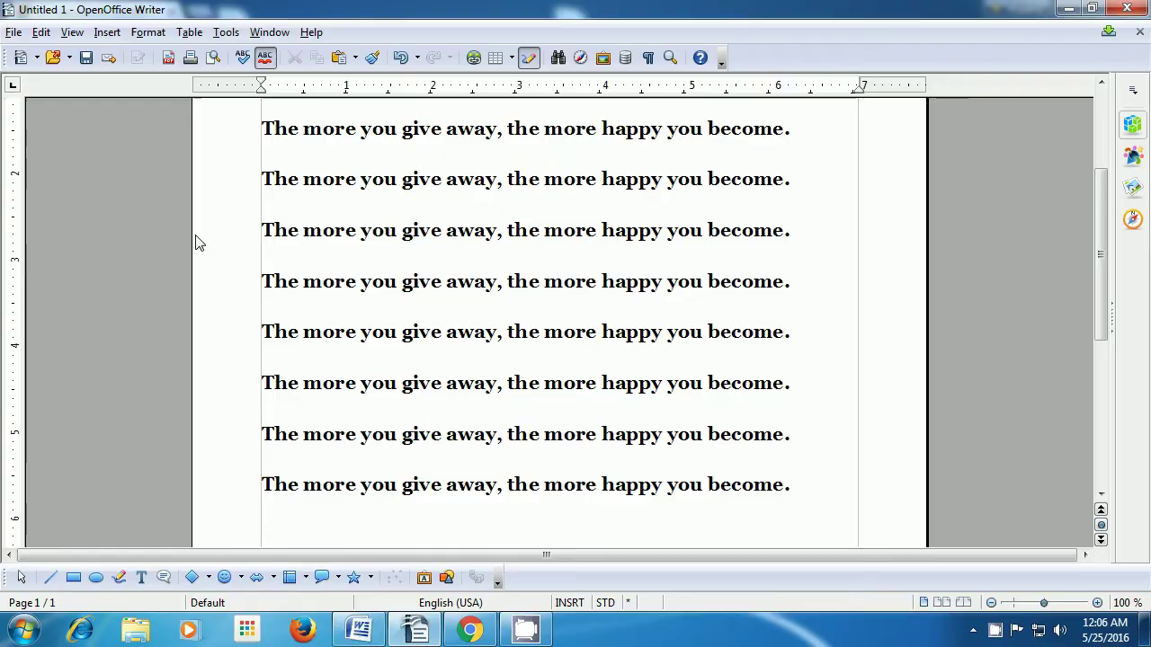
click(795, 477)
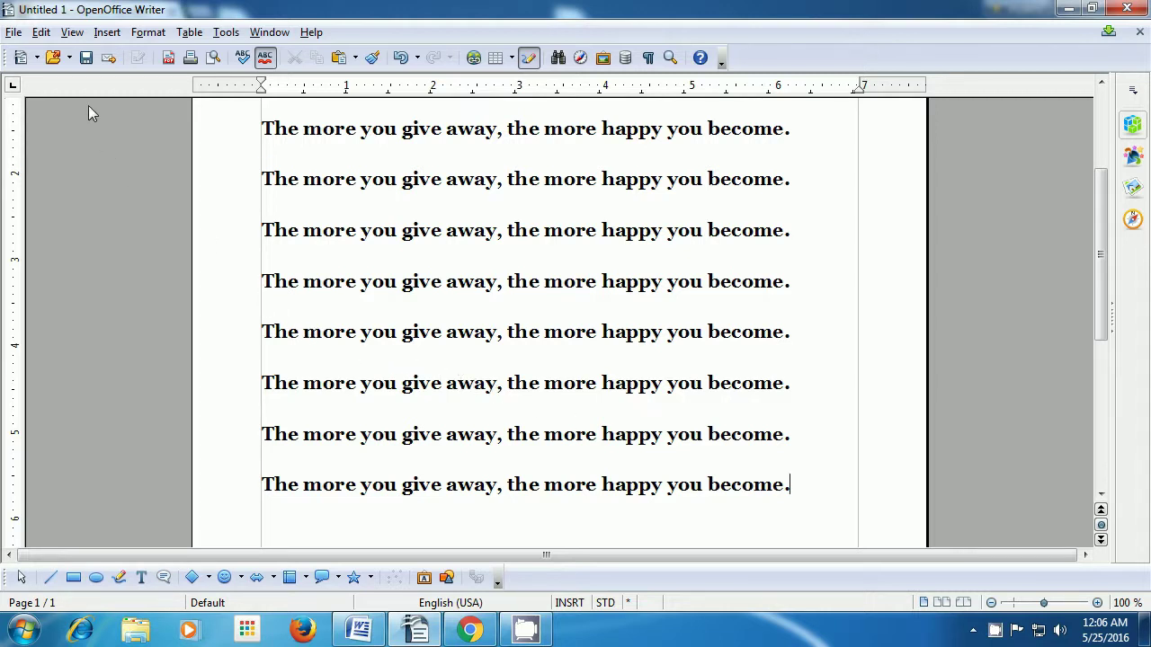
click(72, 32)
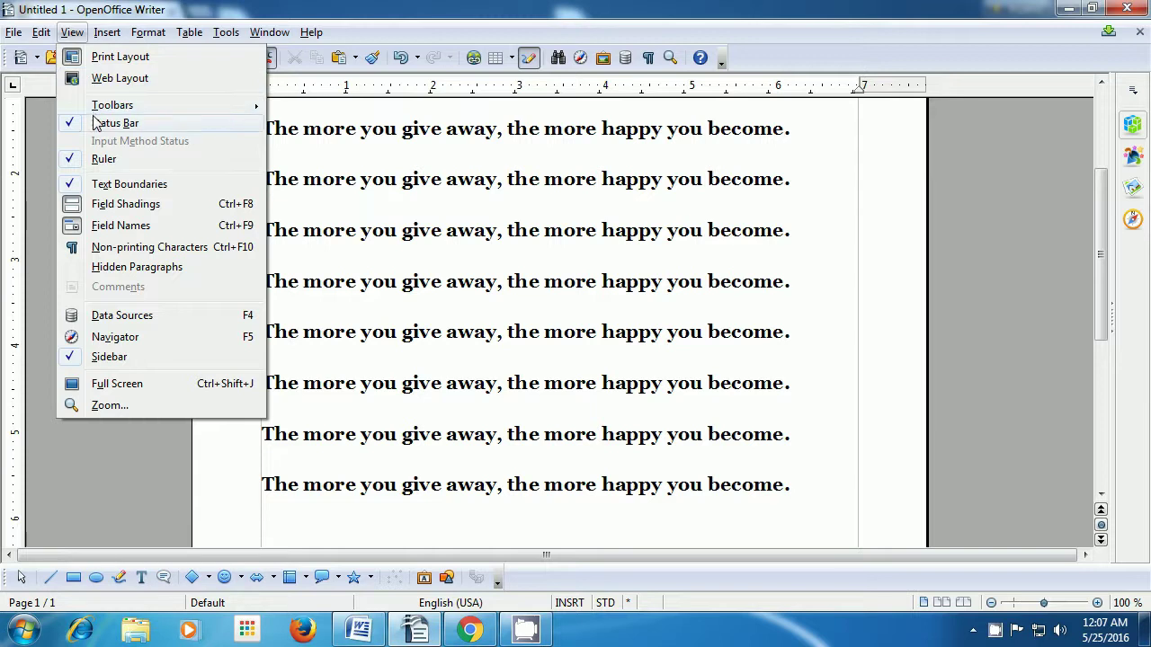
click(102, 185)
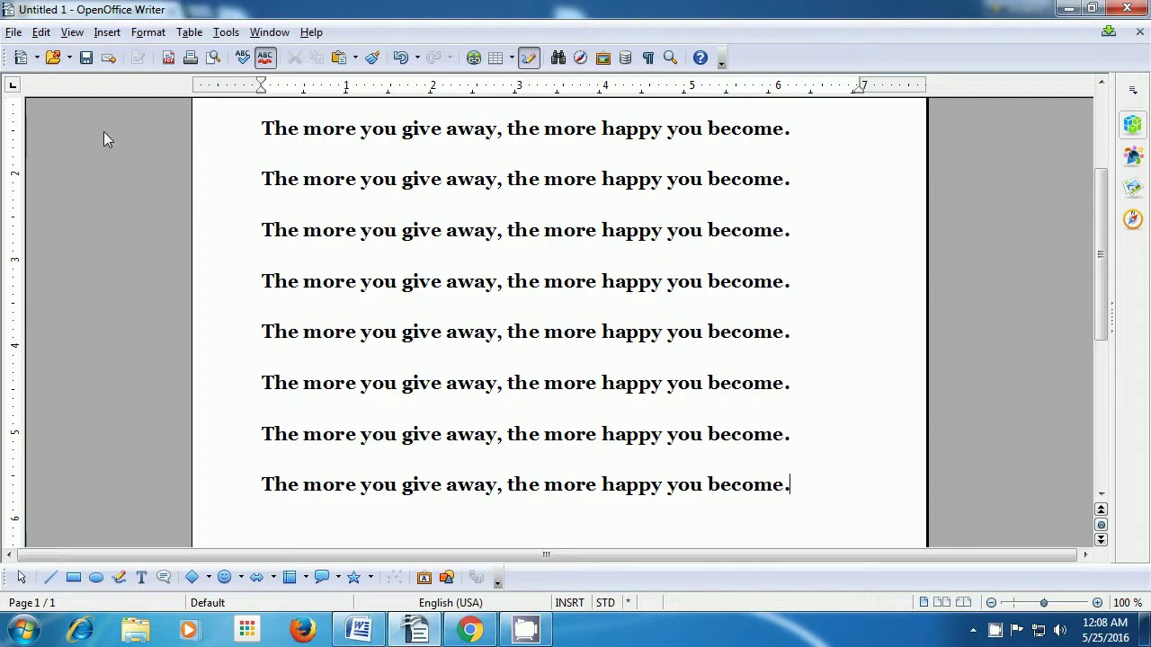
- Hide the Drawing toolbar and display the non-printing characters in the document
click(74, 32)
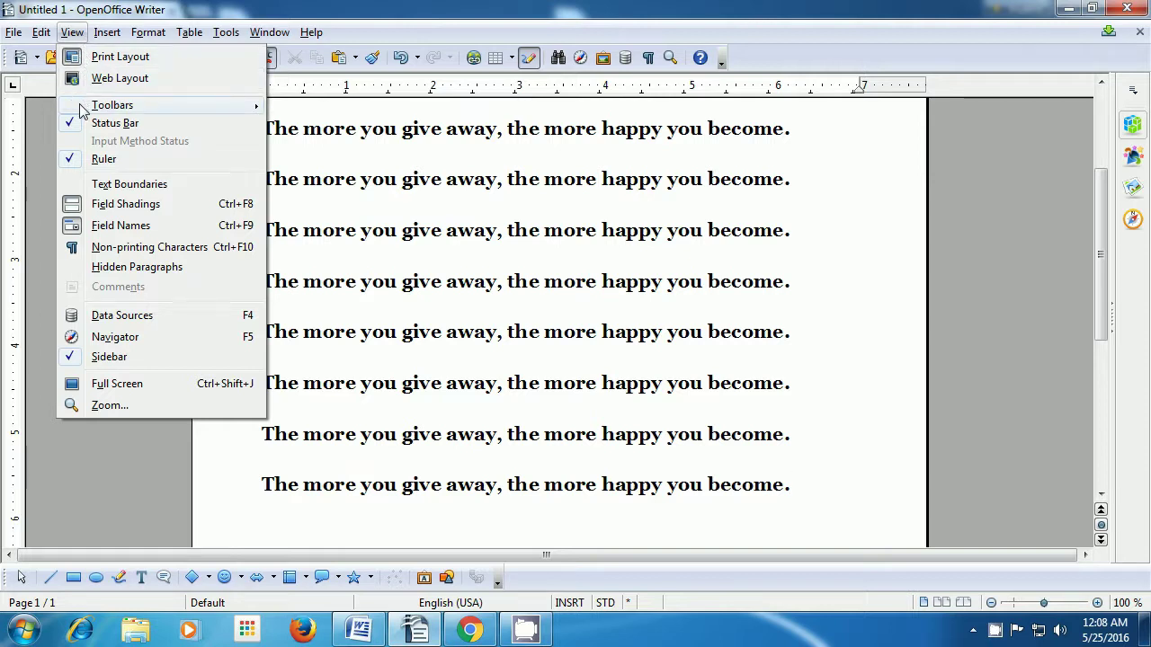
mouse_move(96, 108)
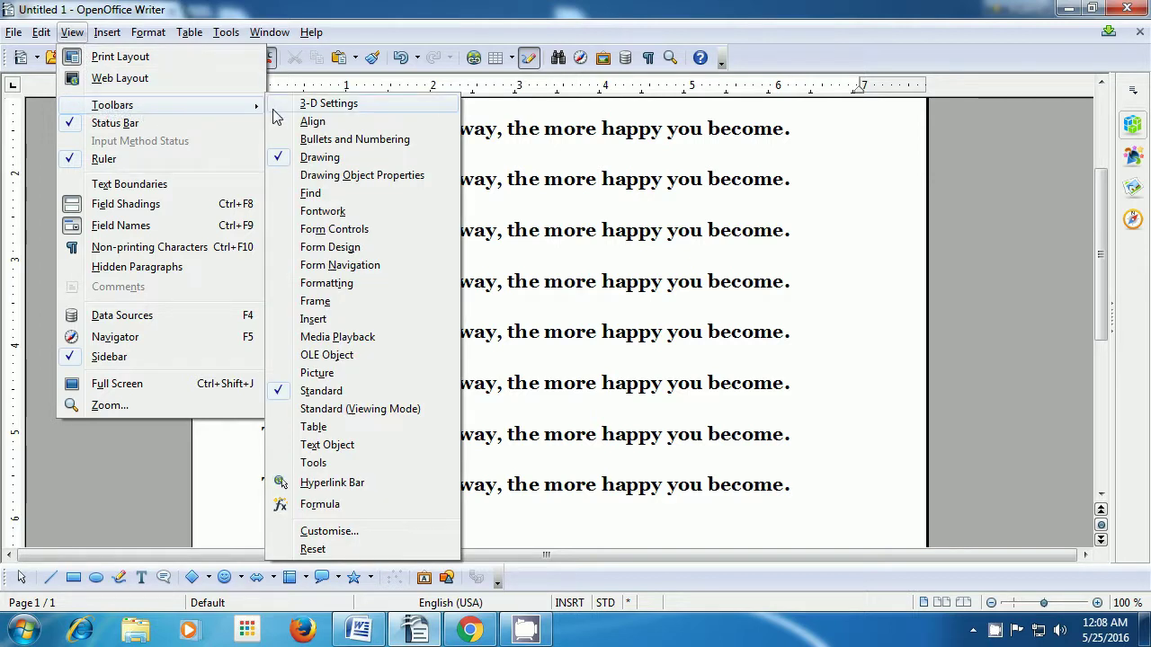
click(302, 163)
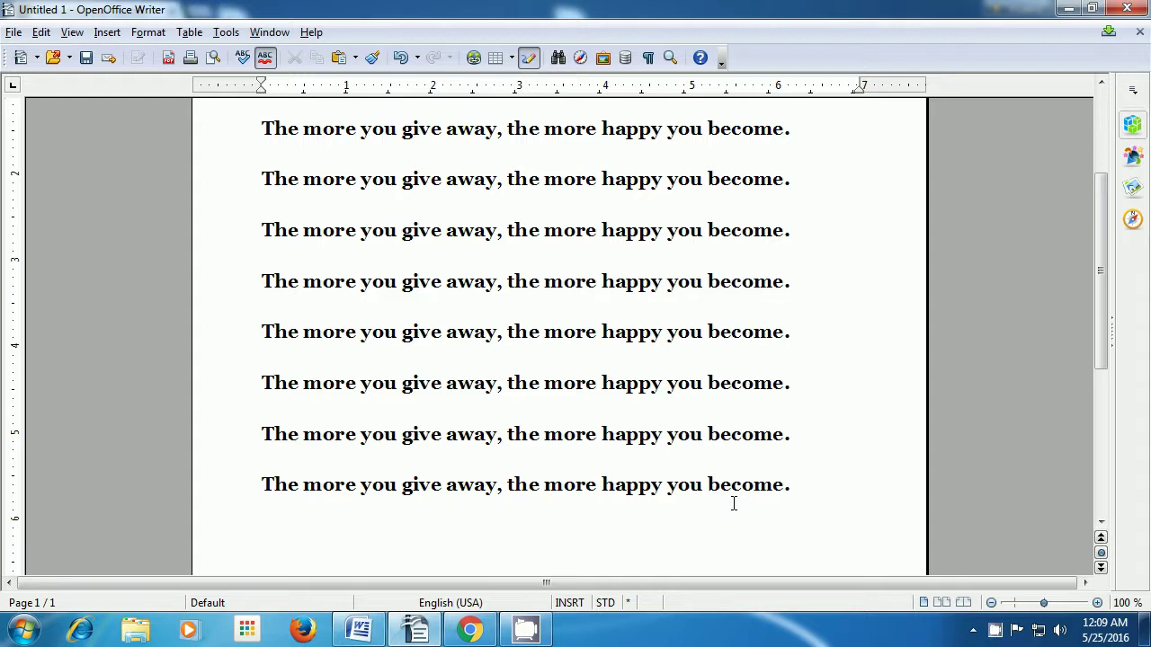
click(810, 184)
click(74, 33)
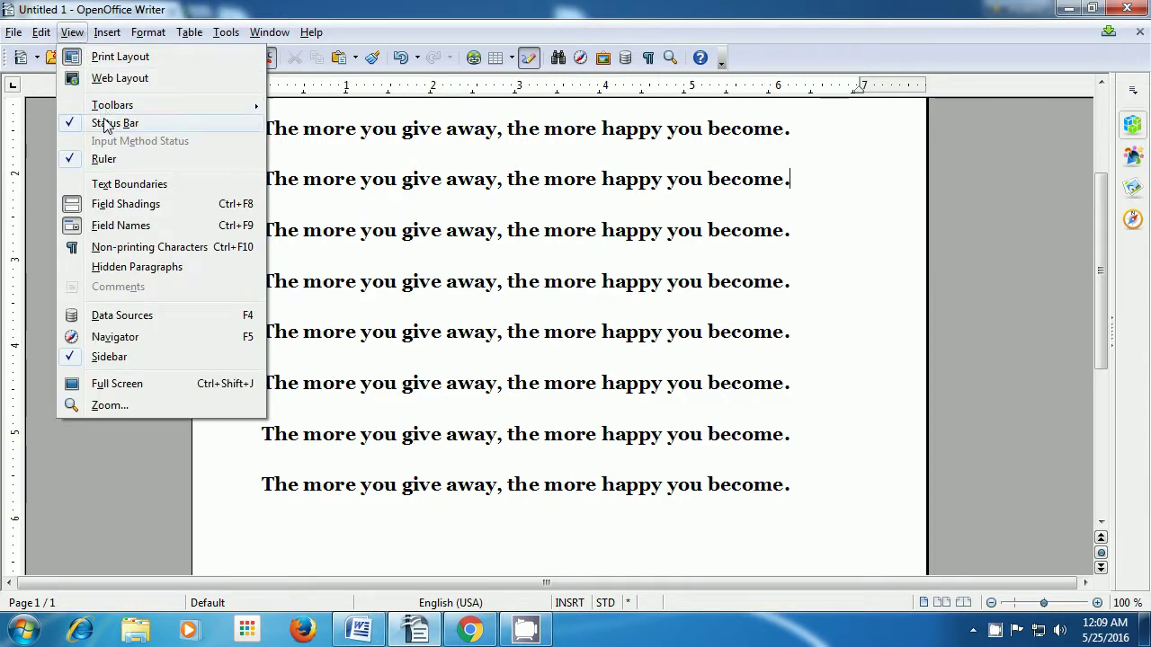
click(124, 255)
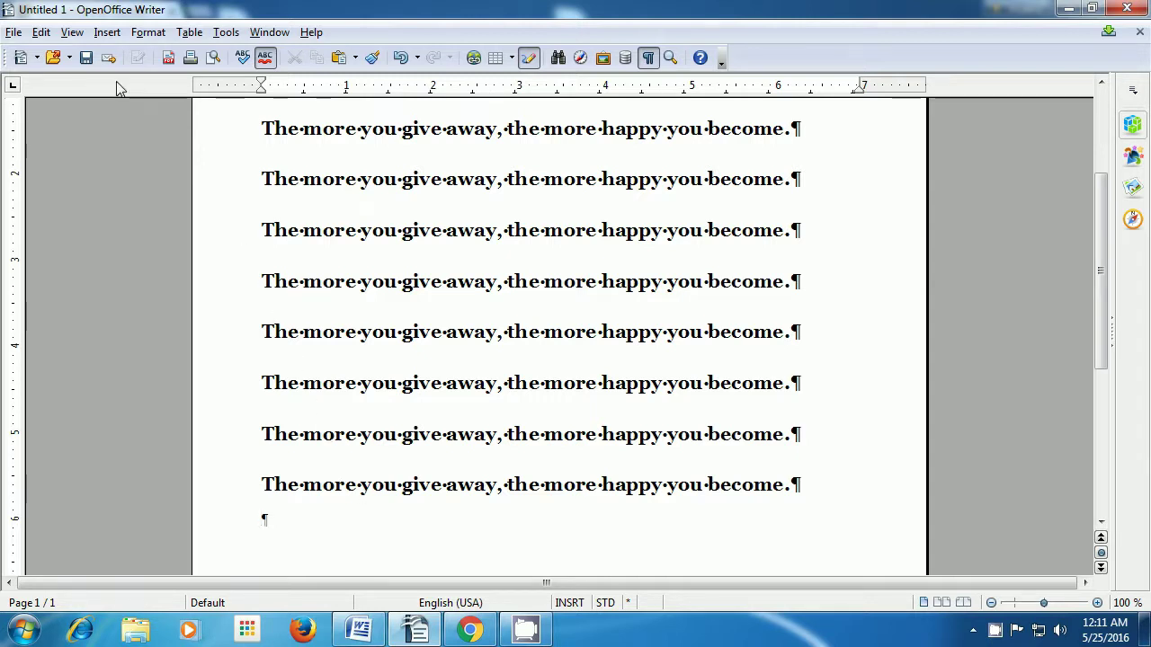
- Hide the Standard toolbar above the document
click(73, 33)
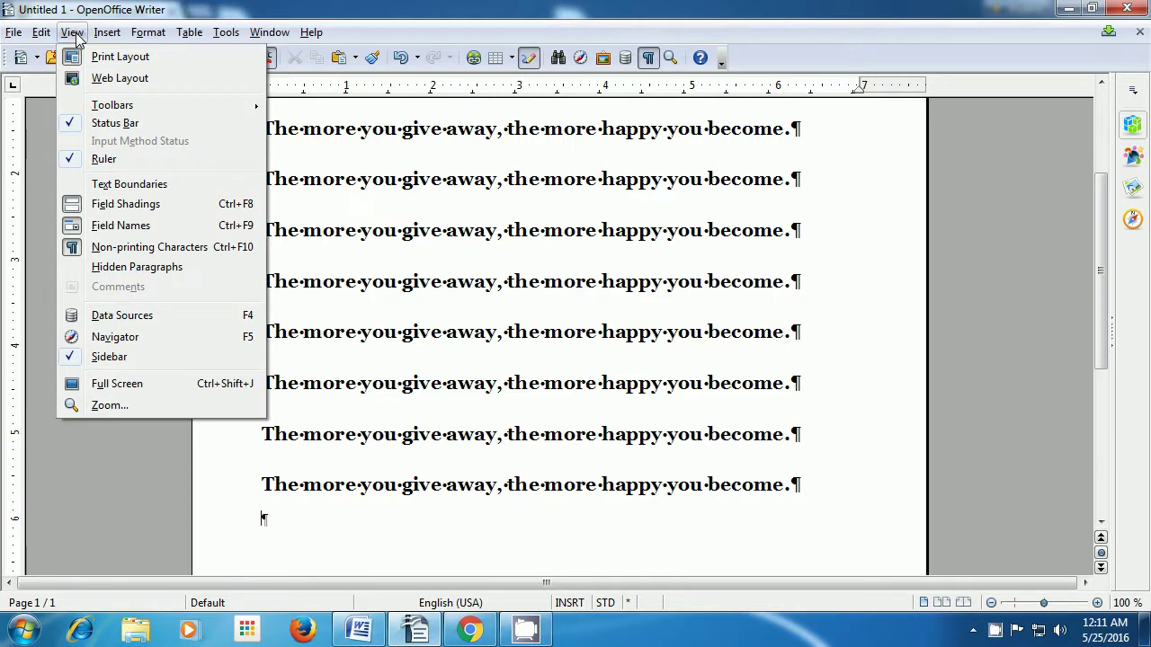
mouse_move(135, 106)
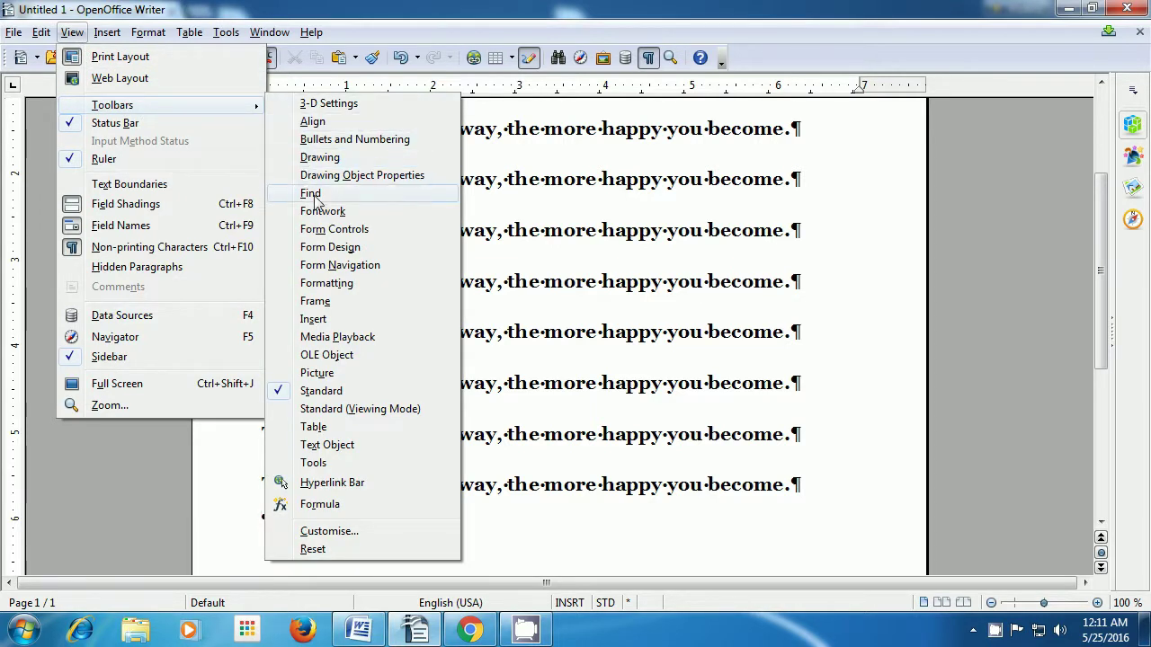
click(306, 393)
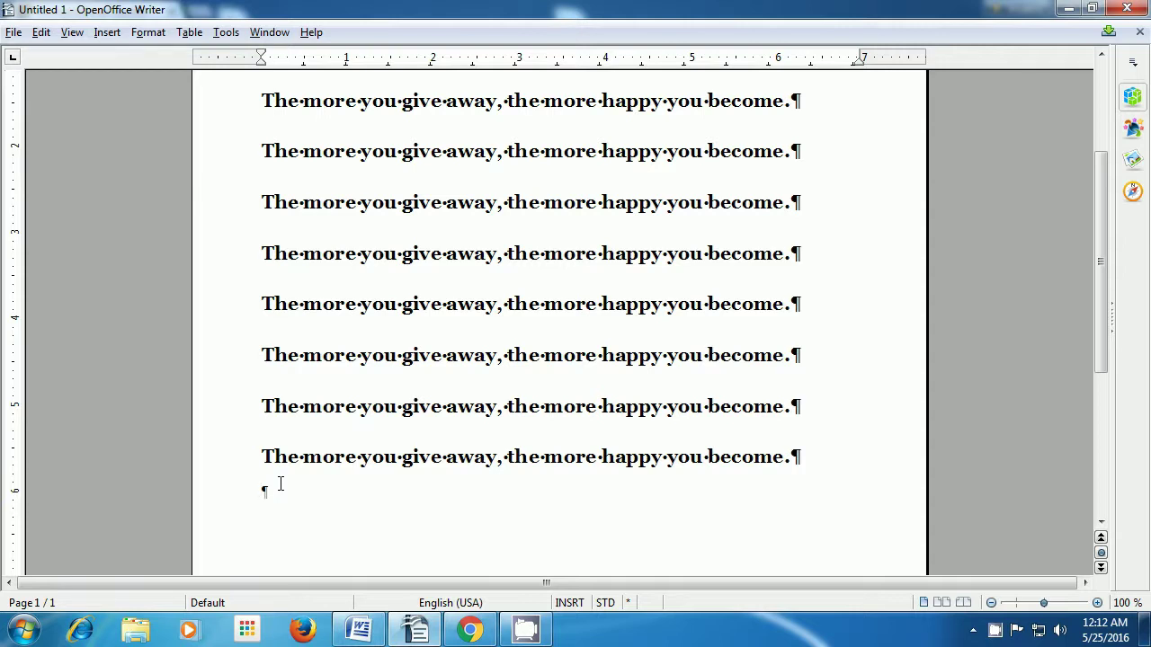
- Reduce the document's zoom level to 55%
click(990, 602)
click(991, 603)
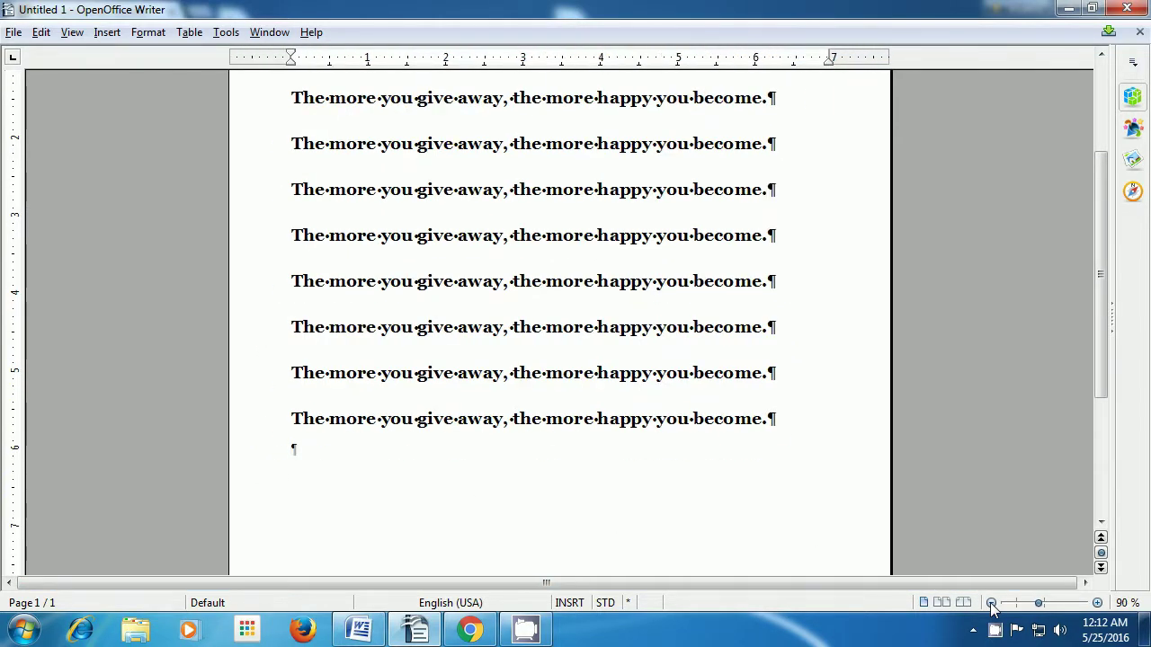
click(991, 603)
click(991, 603)
click(991, 602)
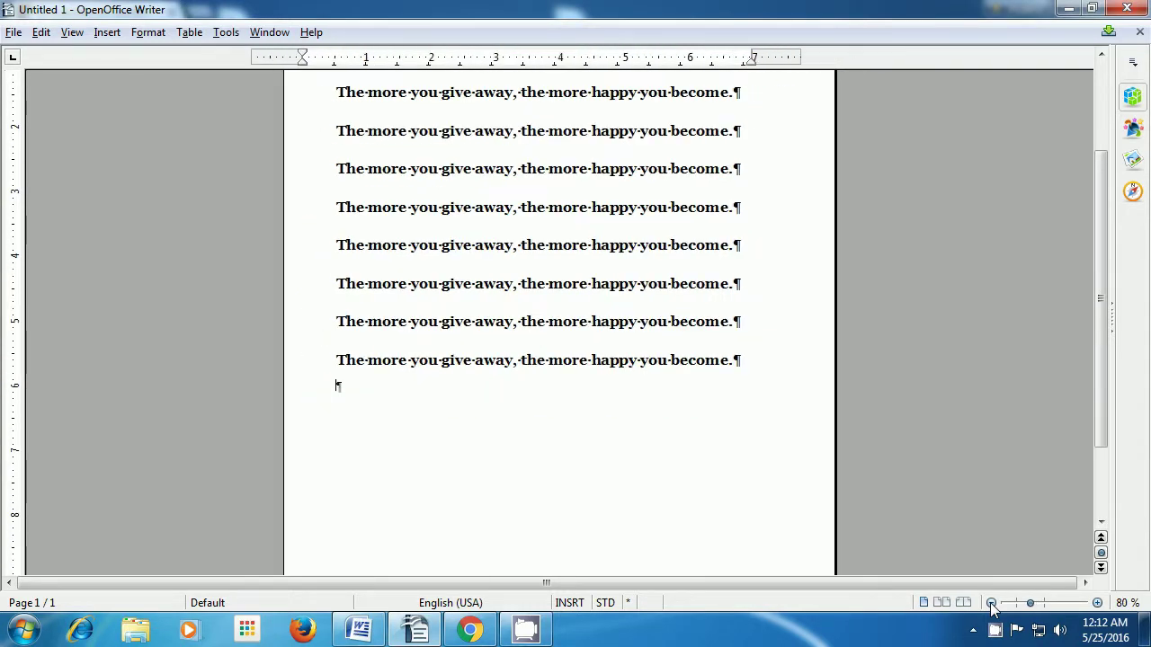
click(990, 603)
click(991, 602)
click(991, 602)
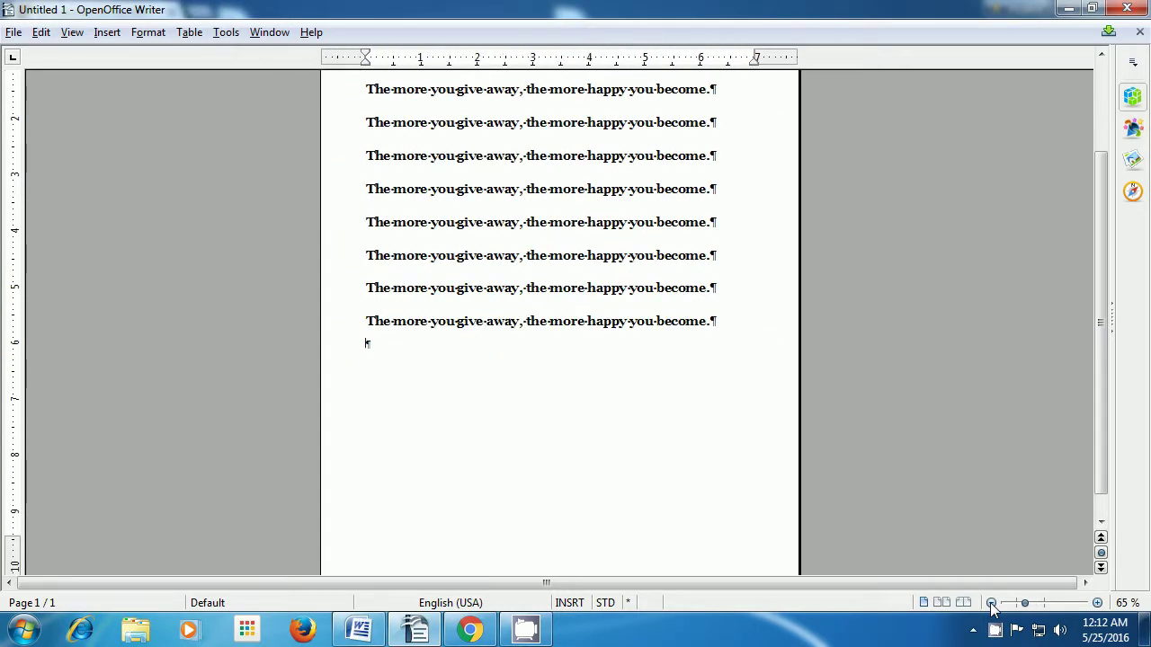
click(991, 602)
click(991, 602)
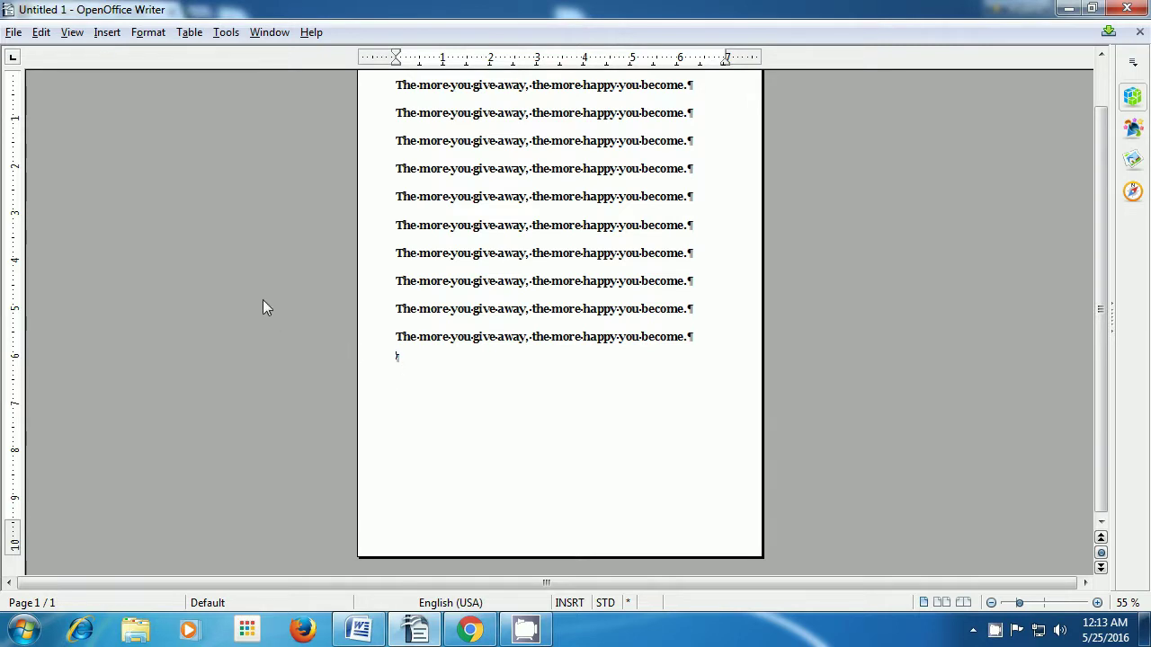
- Display the Formatting toolbar and the Drawing toolbar again
click(71, 33)
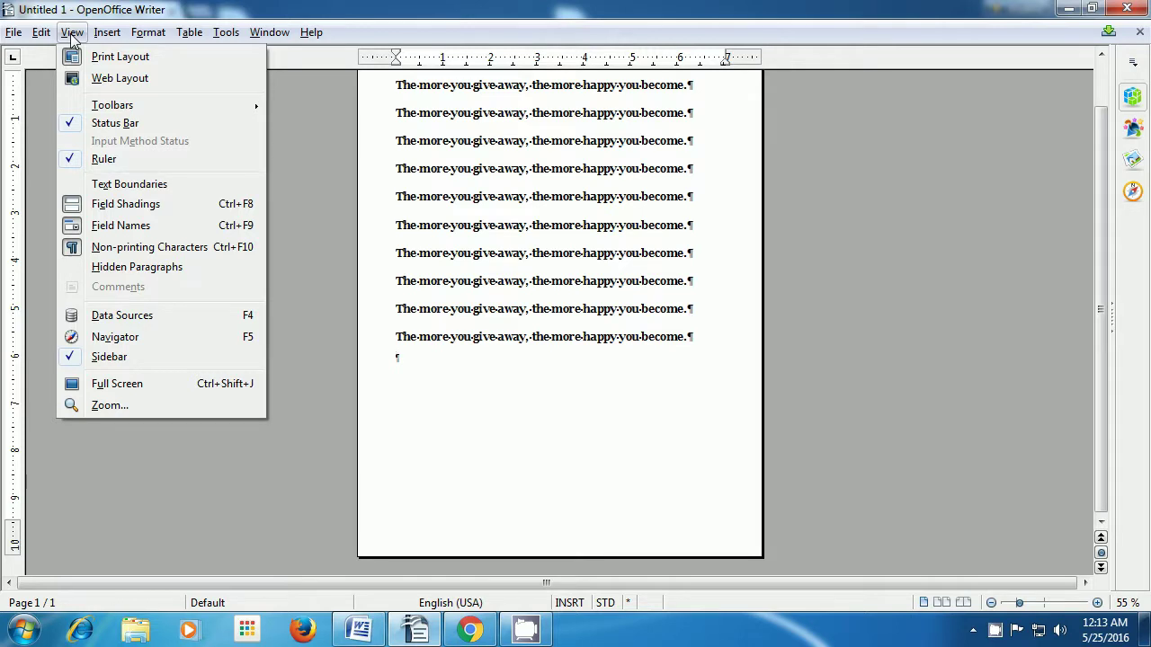
mouse_move(98, 112)
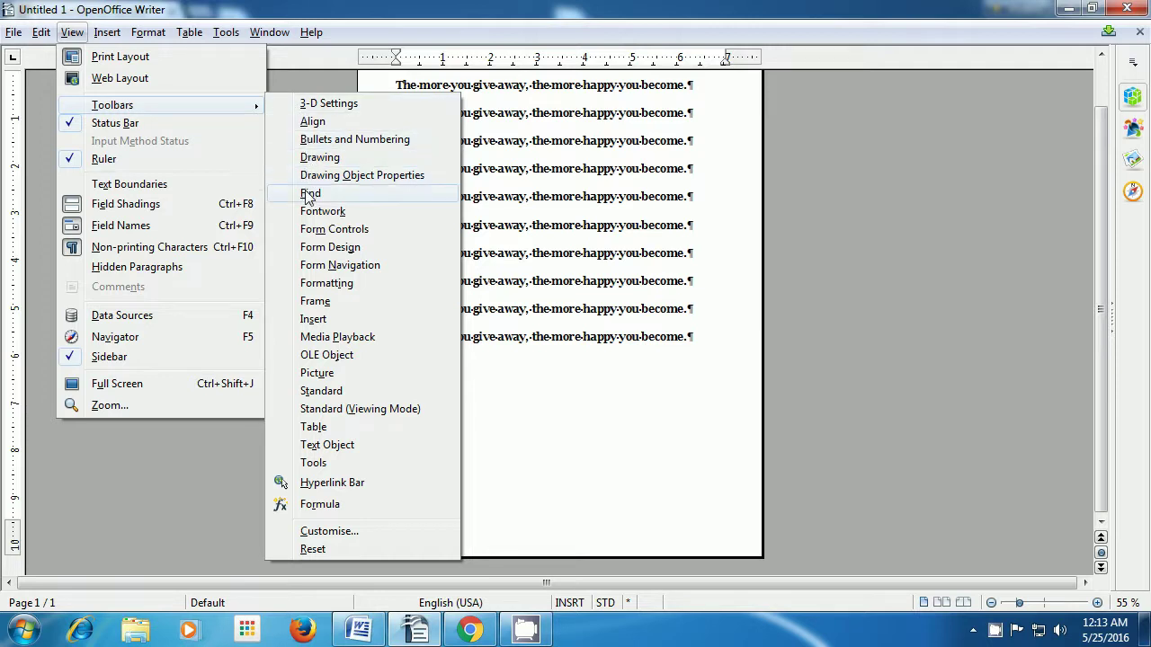
click(326, 284)
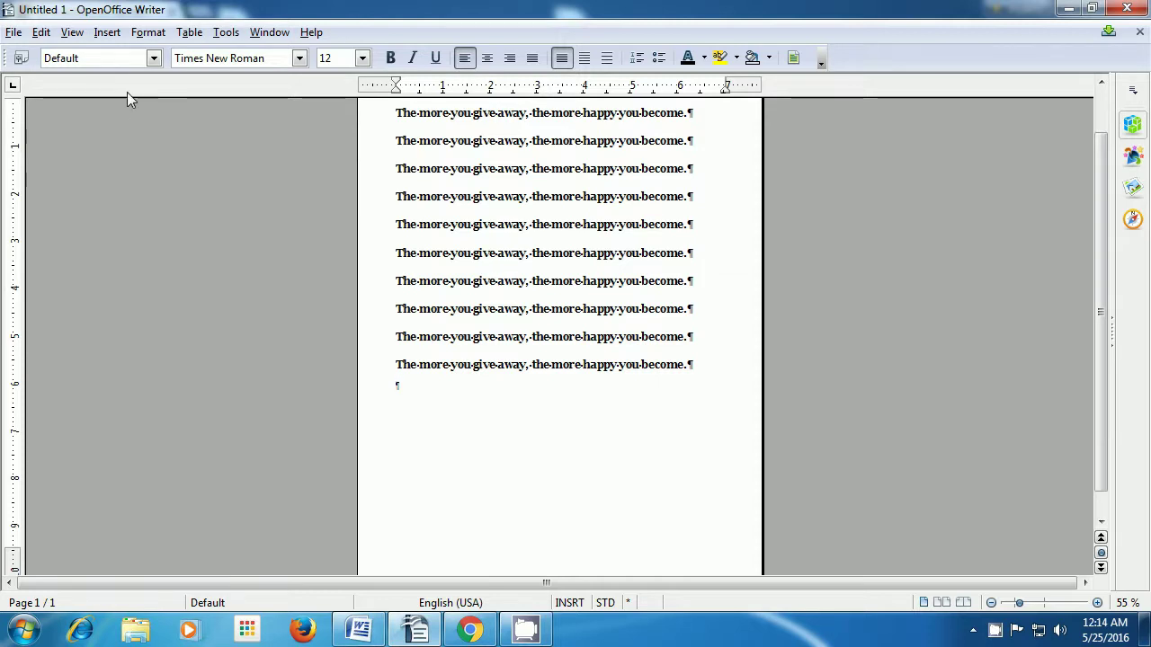
click(77, 36)
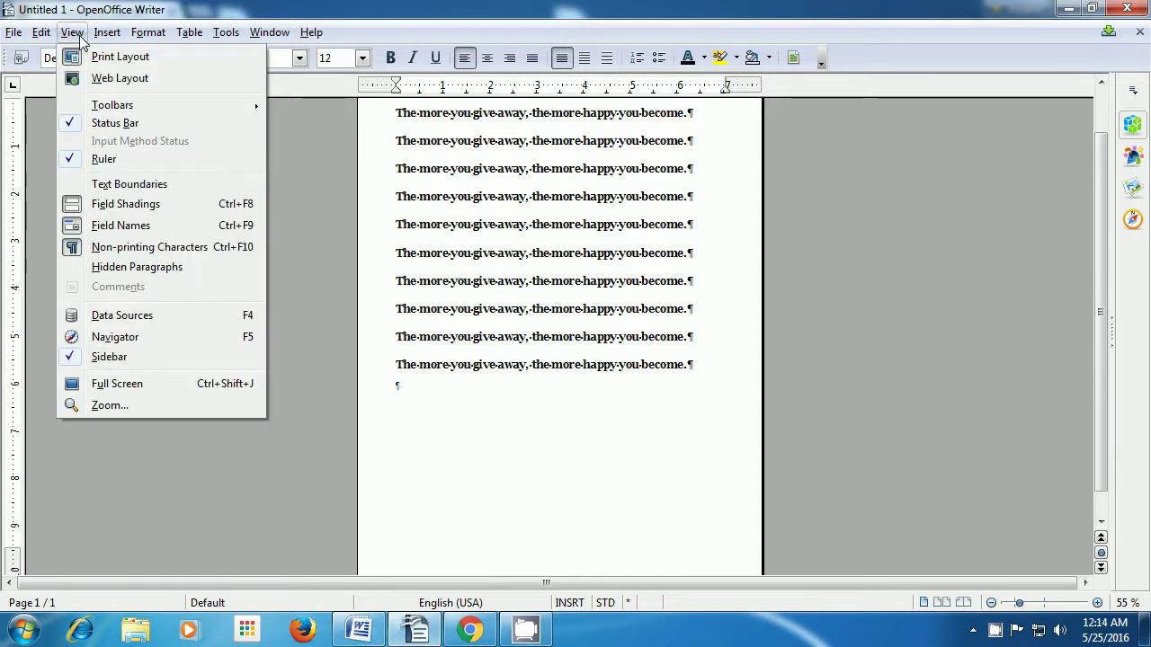
mouse_move(169, 108)
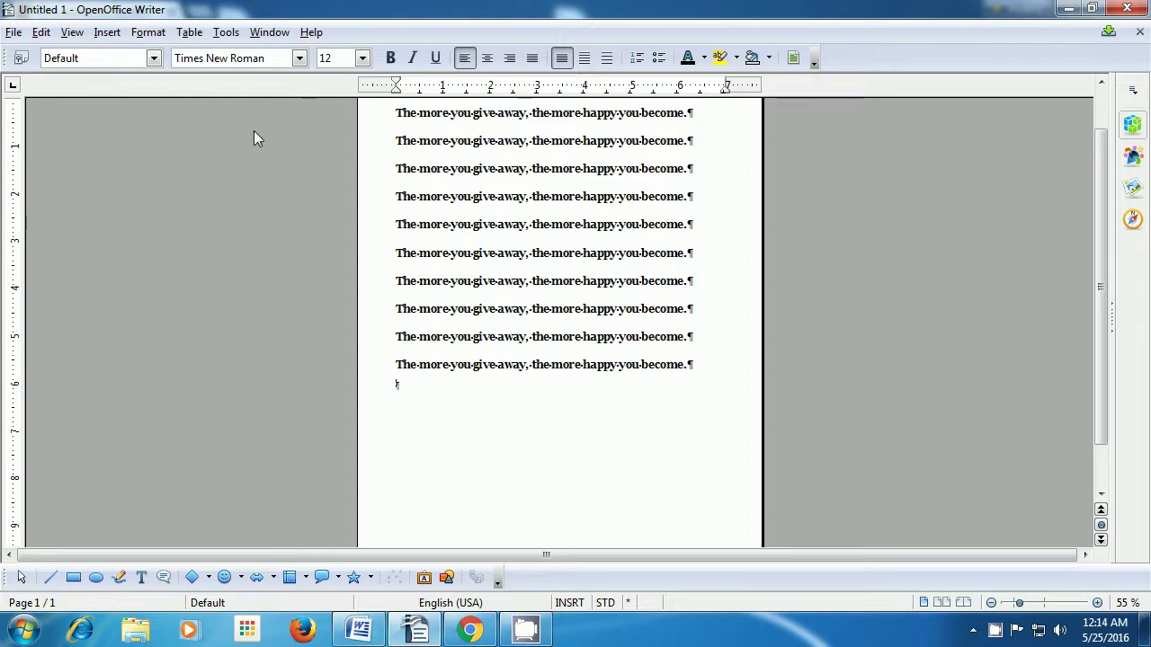
- Turn off the non-printing characters and show the text boundaries around the page's text area
click(72, 32)
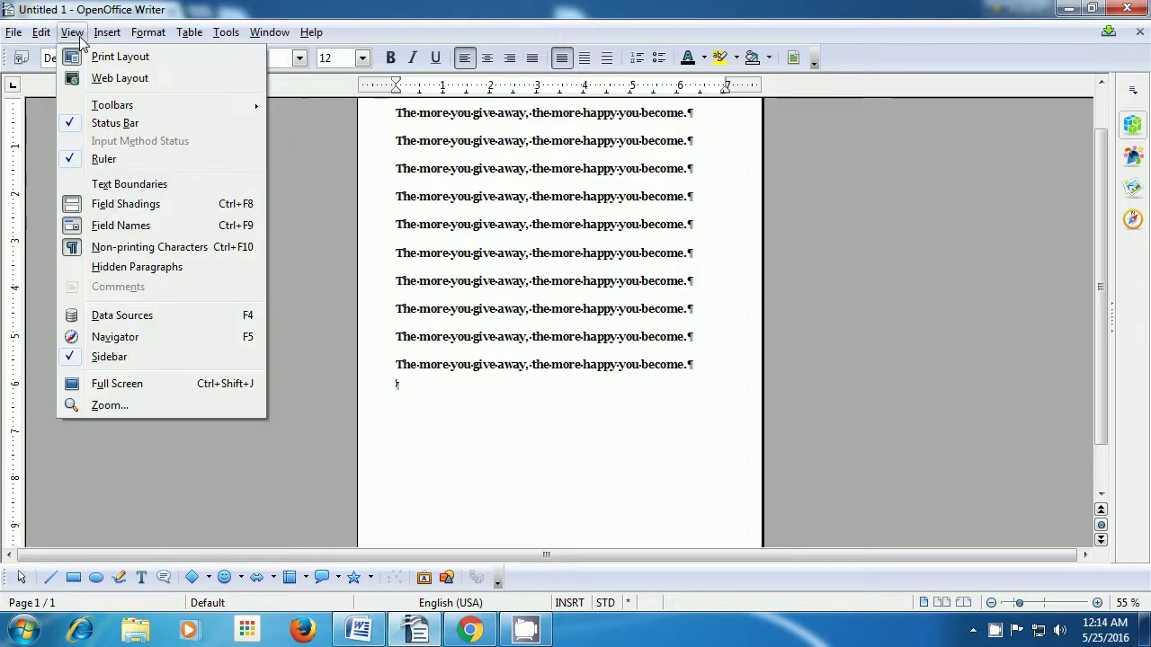
click(144, 250)
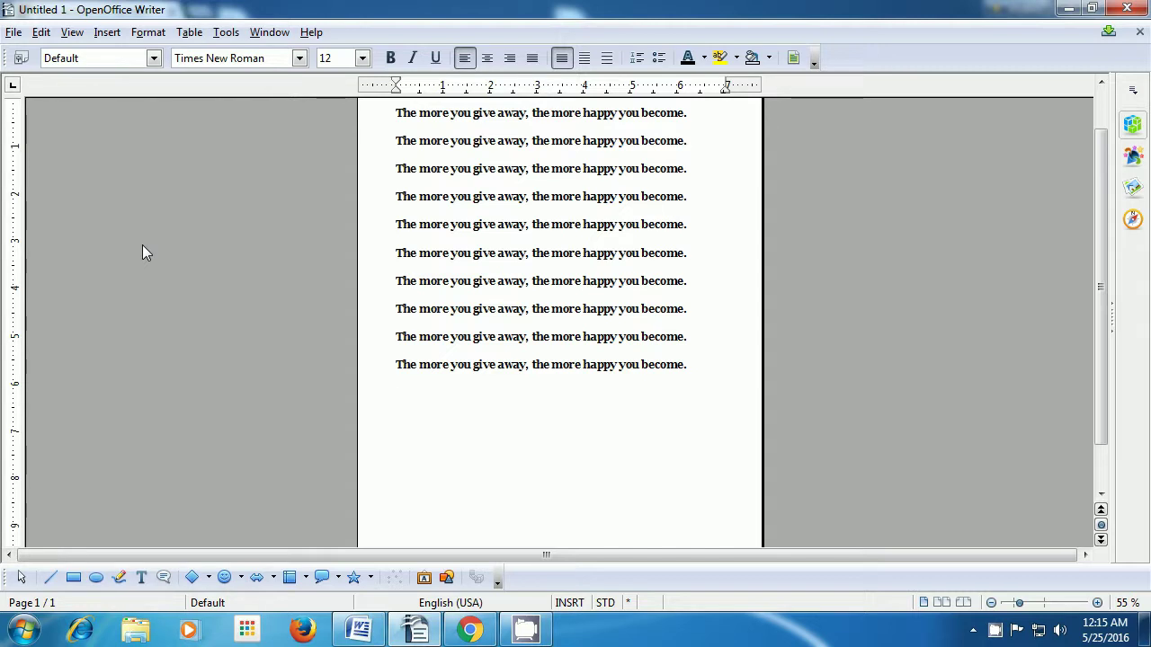
click(74, 34)
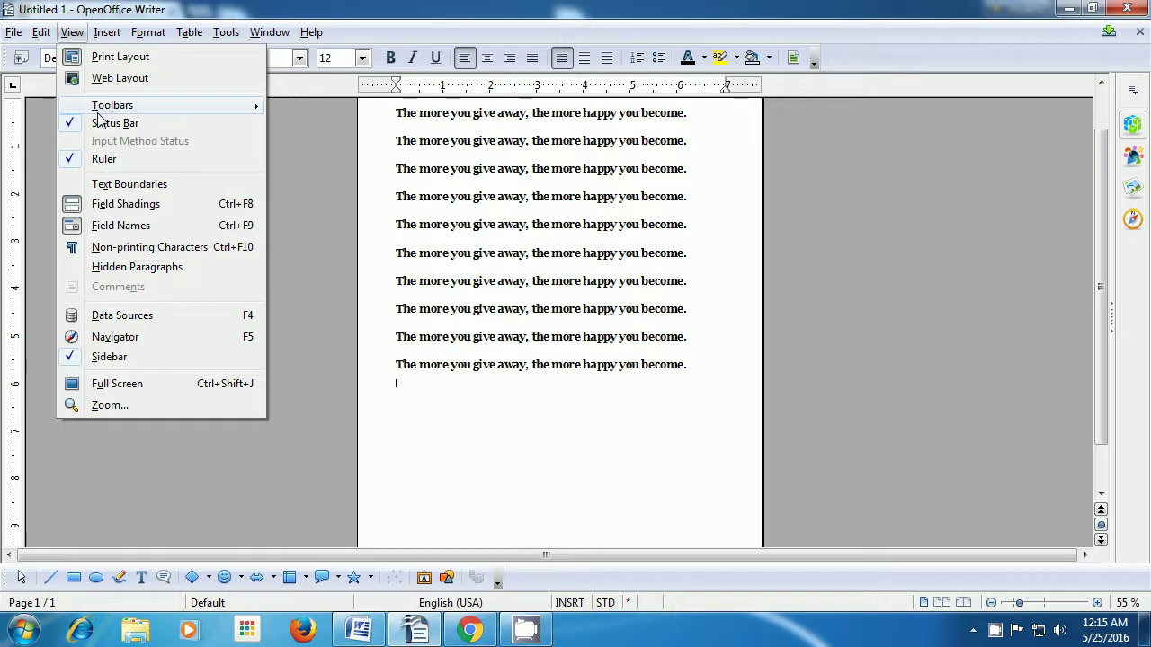
click(108, 184)
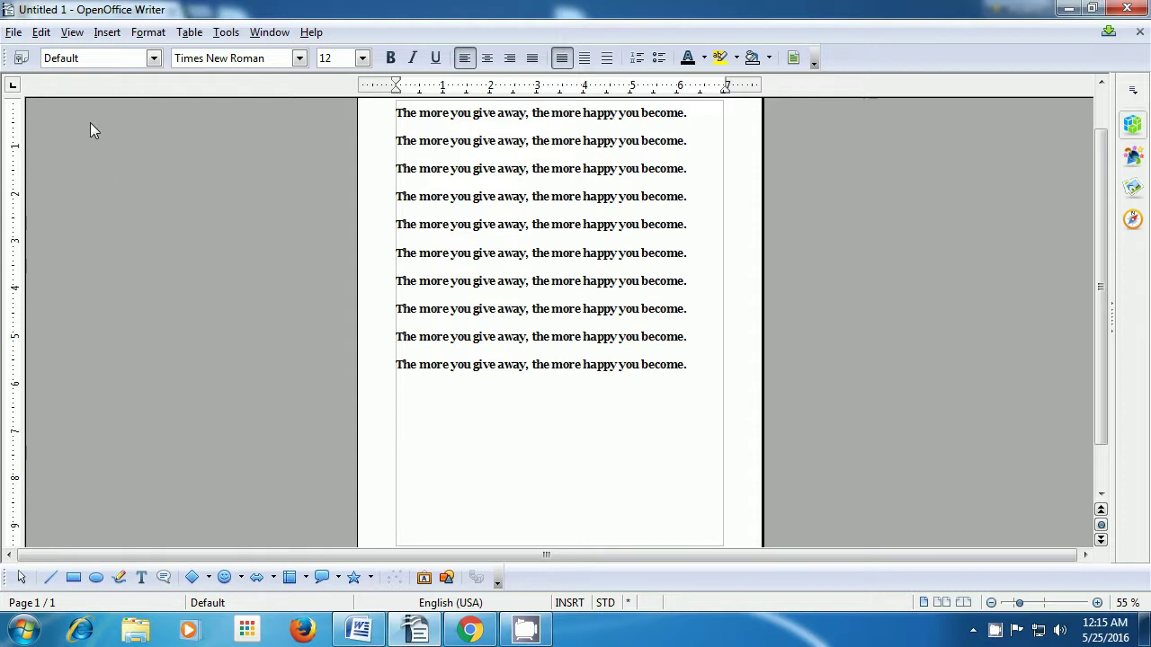
- Display the Standard toolbar again and place the Formatting toolbar in the row beneath it
click(74, 33)
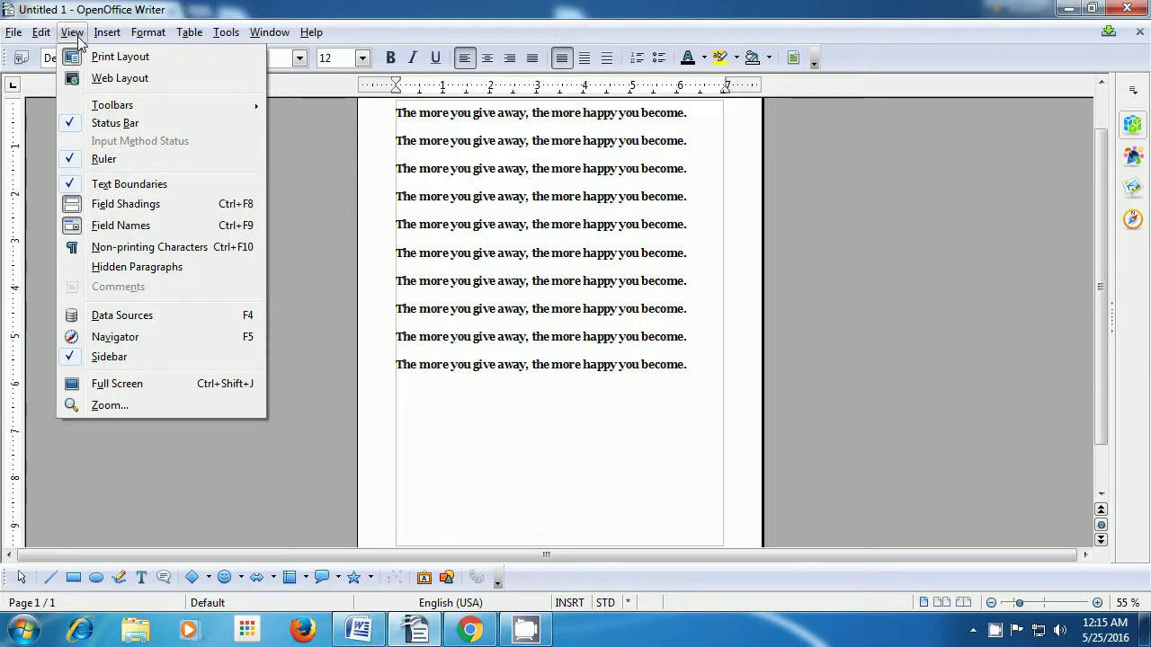
mouse_move(89, 107)
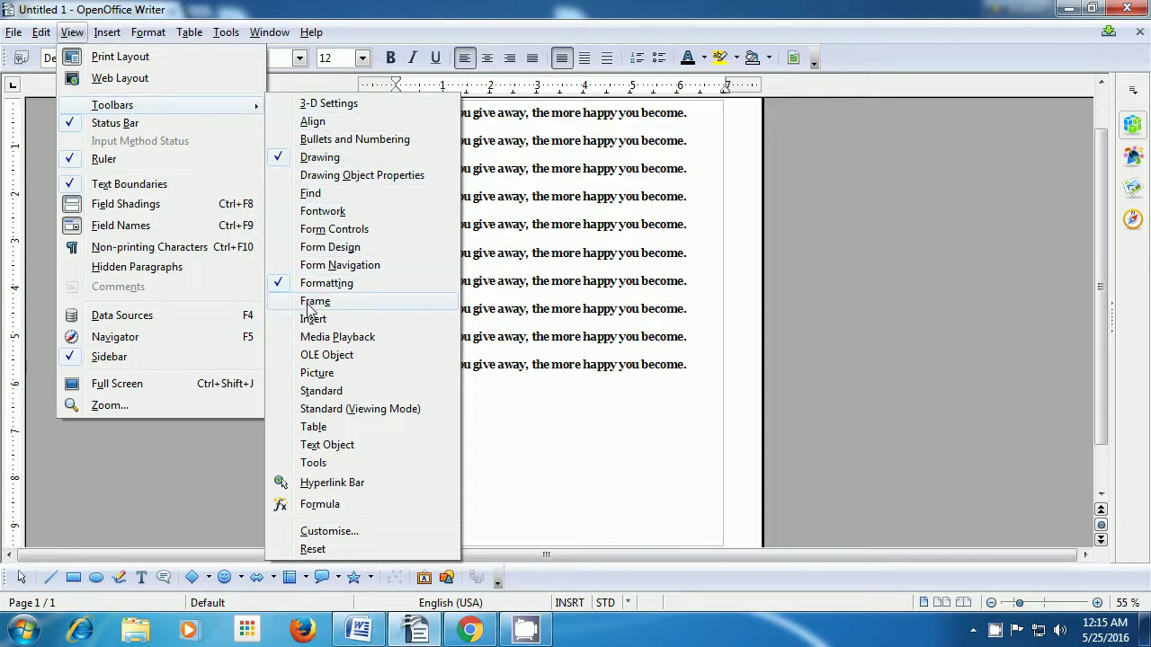
click(300, 392)
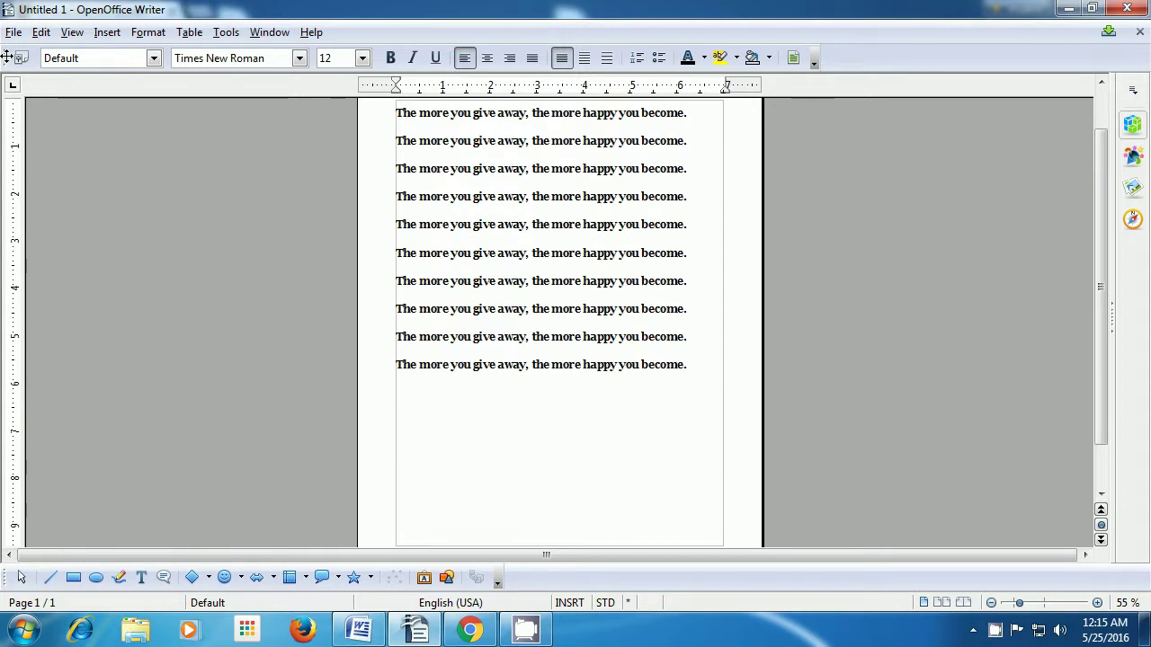
drag(6, 57, 7, 63)
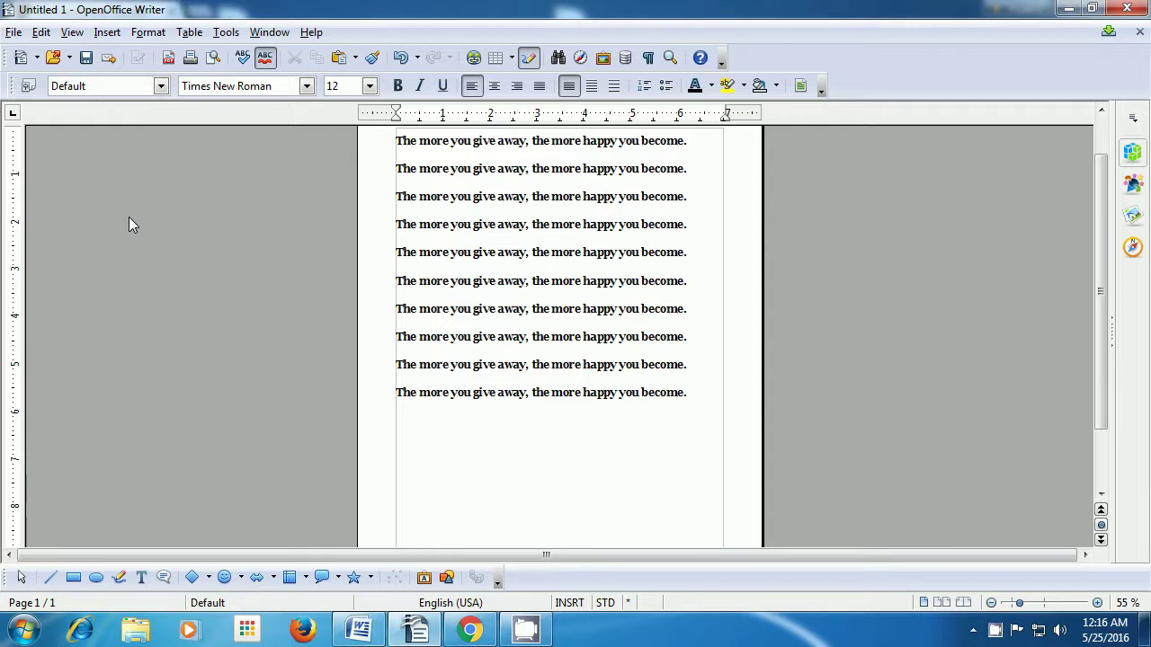
- Enlarge the page view gradually from its reduced zoom to beyond 85%
click(1097, 603)
click(1098, 602)
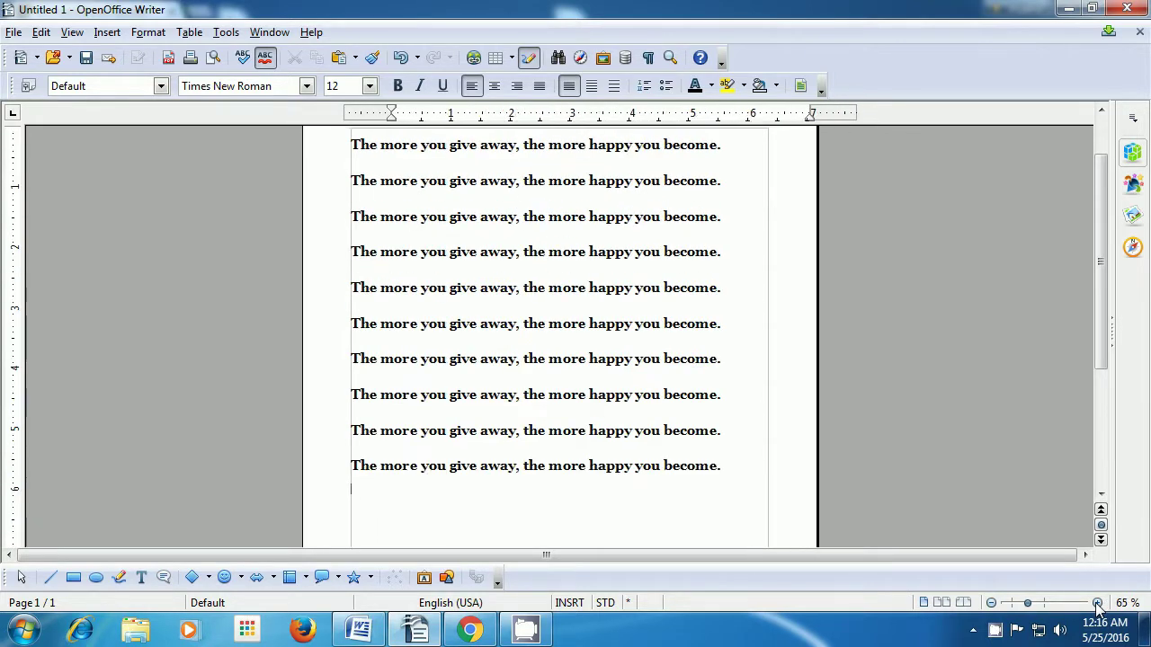
click(1098, 602)
click(1098, 602)
click(1098, 602)
click(1098, 603)
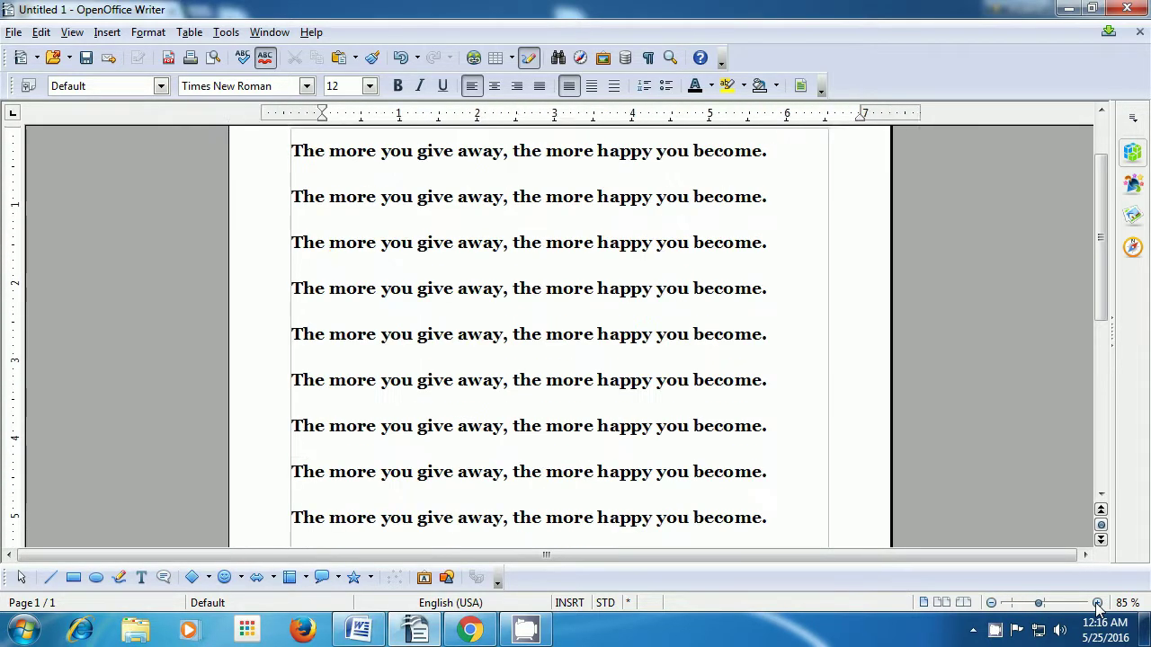
click(1098, 602)
click(1098, 602)
click(1098, 602)
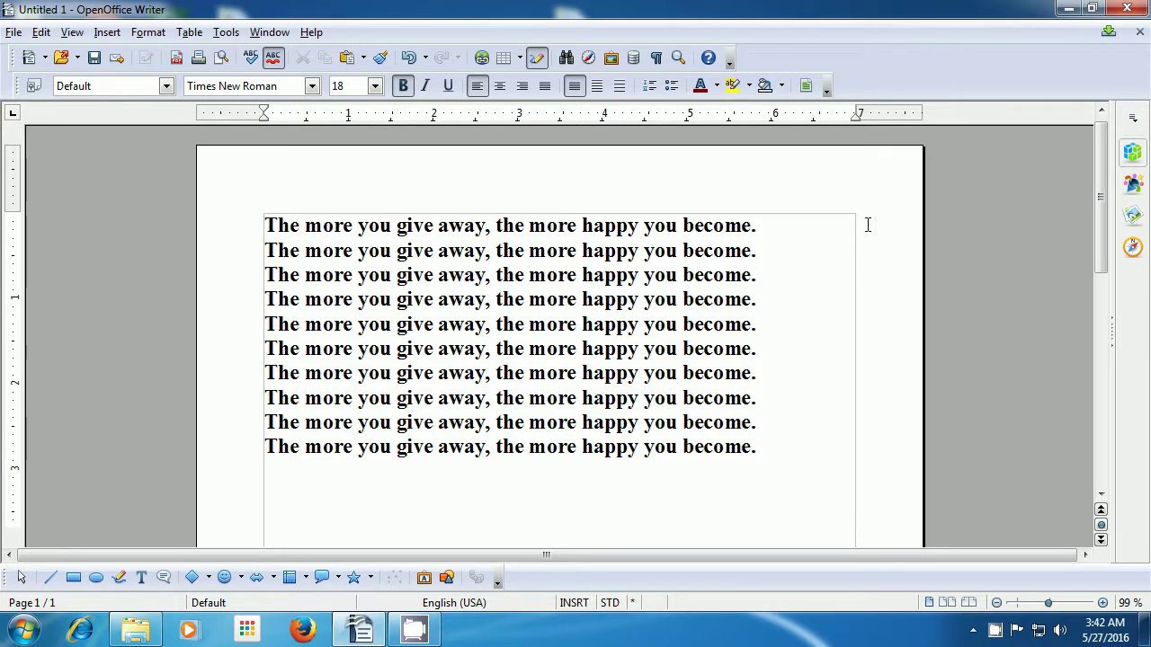
- Close the Untitled 1 document and discard its unsaved changes
click(1126, 9)
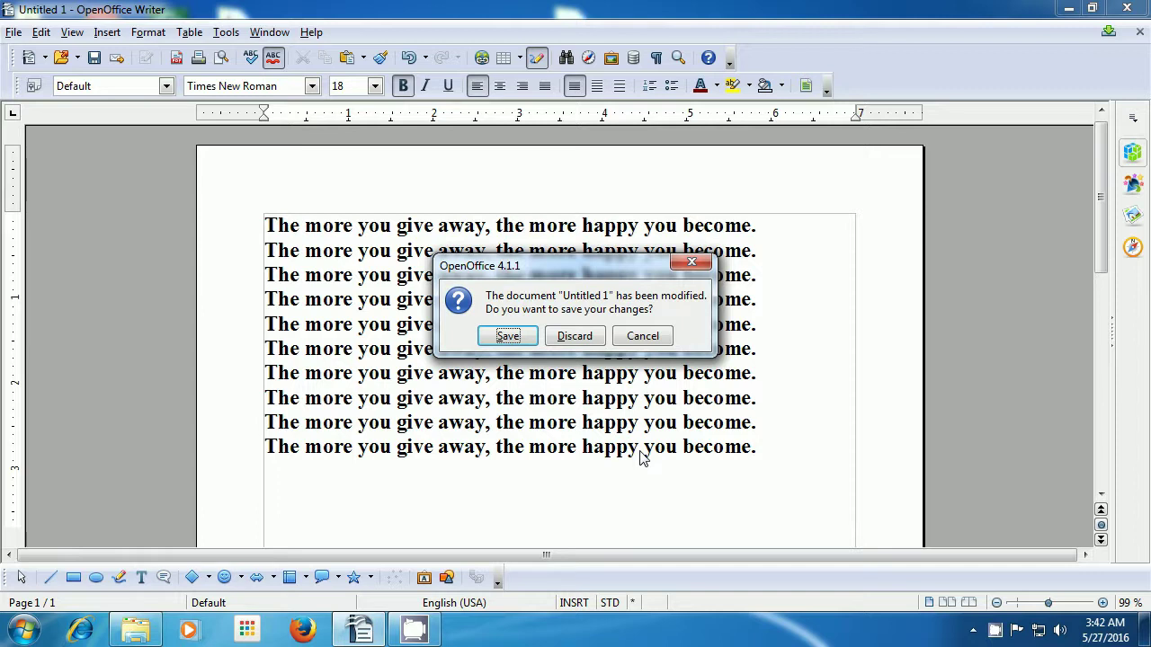
click(575, 344)
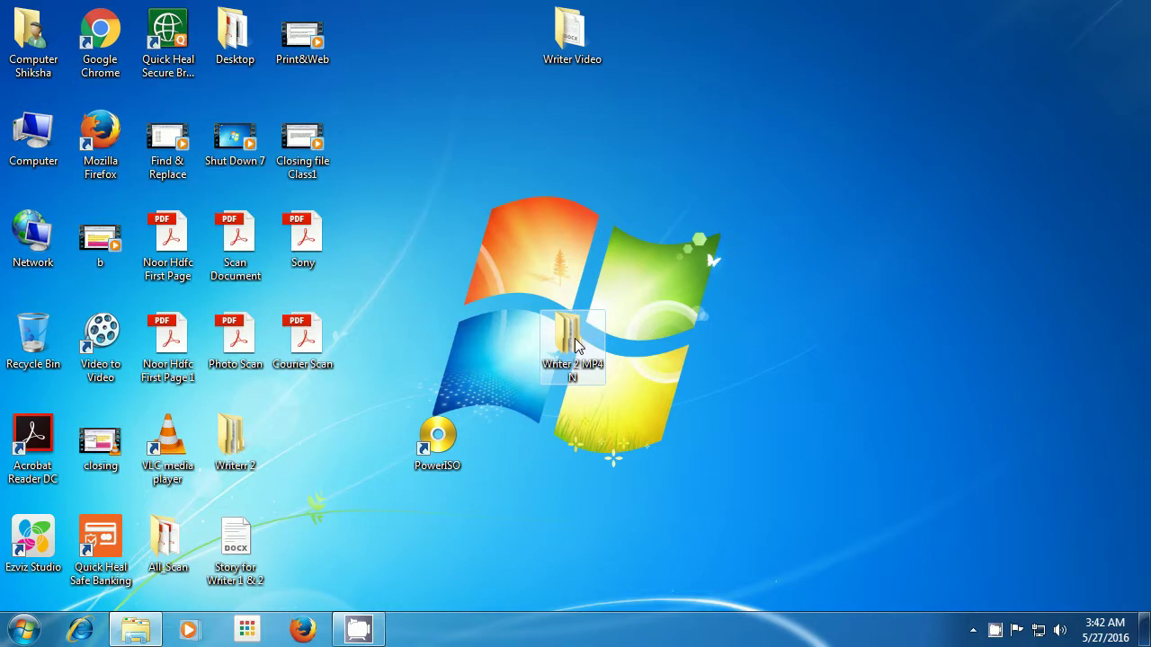